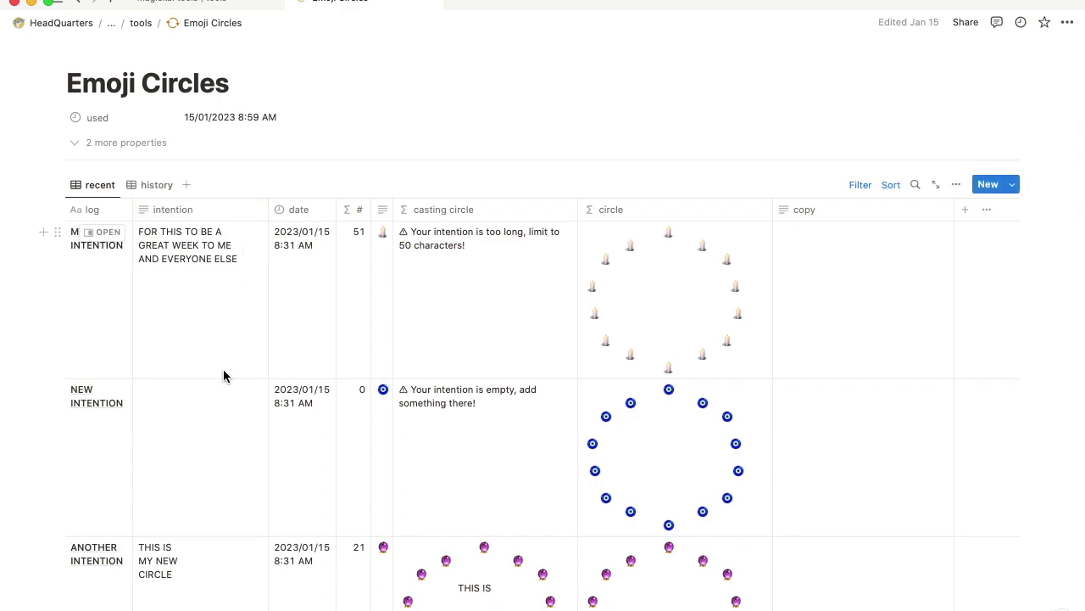
- Examine the table's log entries and circles, comparing the intention texts of the MY INTENTION and ANOTHER INTENTION rows
{"action": "scroll", "coordinate": [374, 399], "scroll_direction": "up", "scroll_amount": 3}
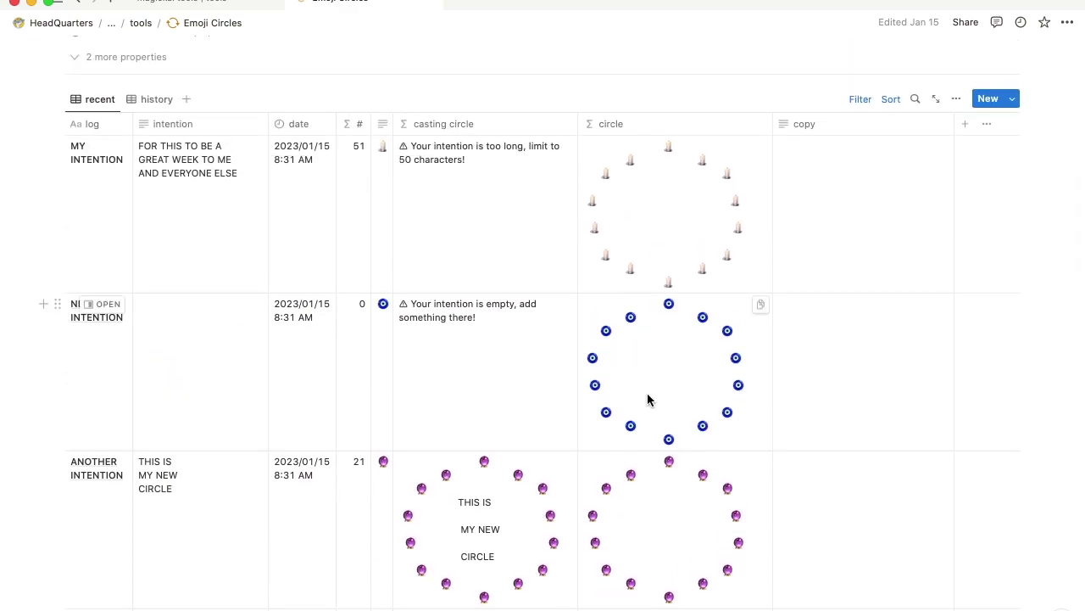
{"action": "scroll", "coordinate": [431, 399], "scroll_direction": "down", "scroll_amount": 4}
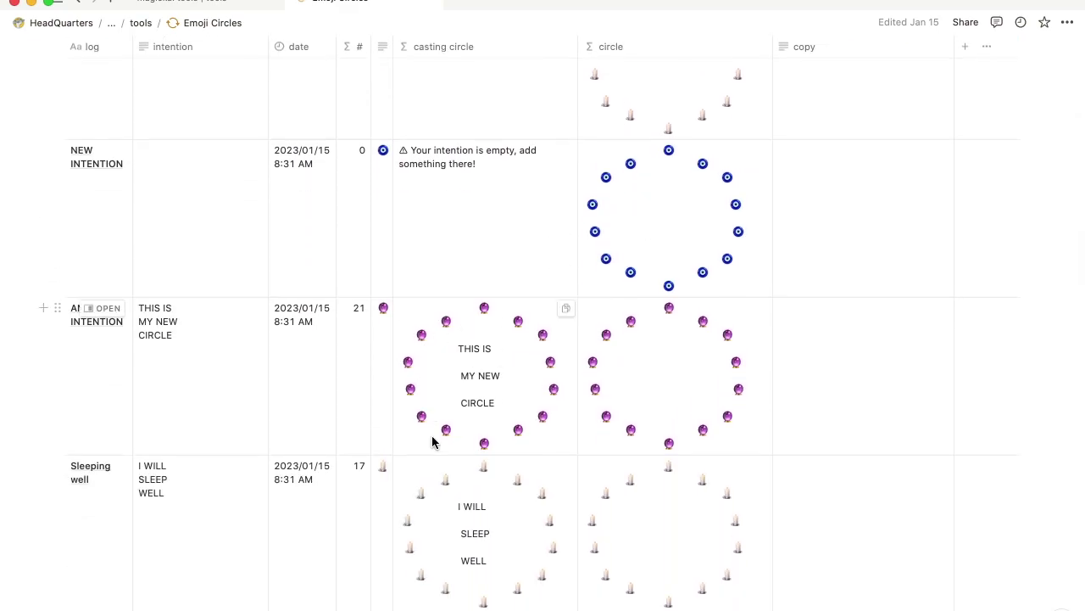
{"action": "scroll", "coordinate": [432, 439], "scroll_direction": "up", "scroll_amount": 7}
{"action": "scroll", "coordinate": [432, 435], "scroll_direction": "down", "scroll_amount": 3}
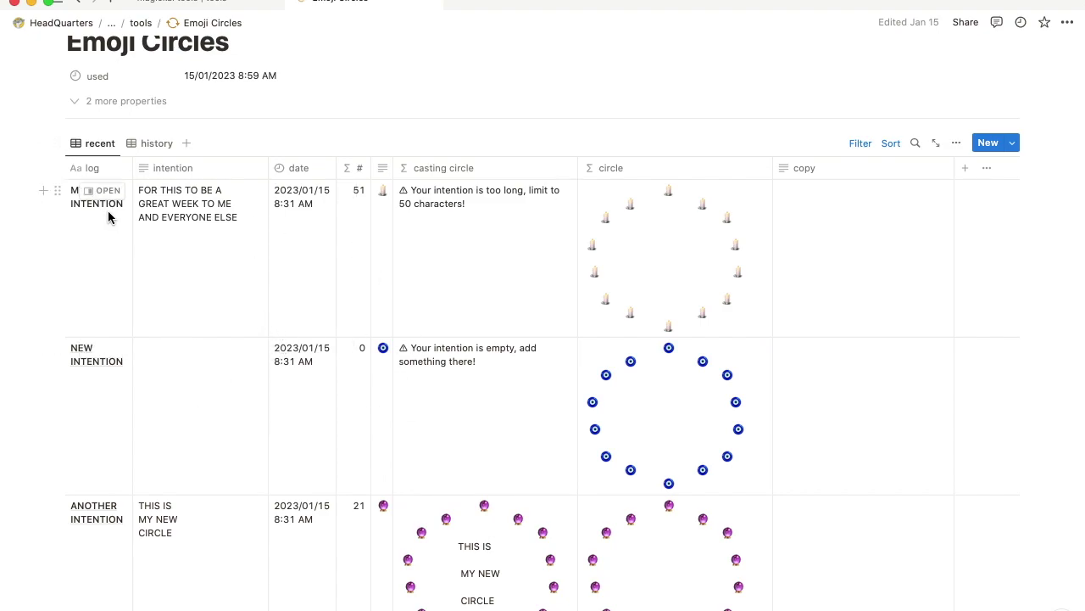
{"action": "left_click", "coordinate": [155, 195]}
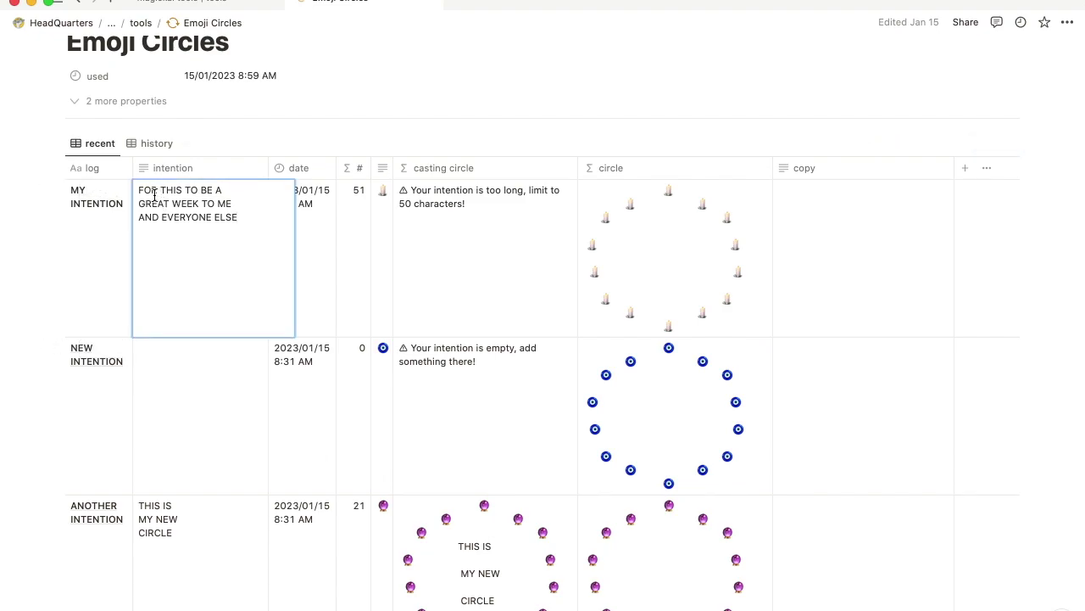
{"action": "key", "text": "Escape"}
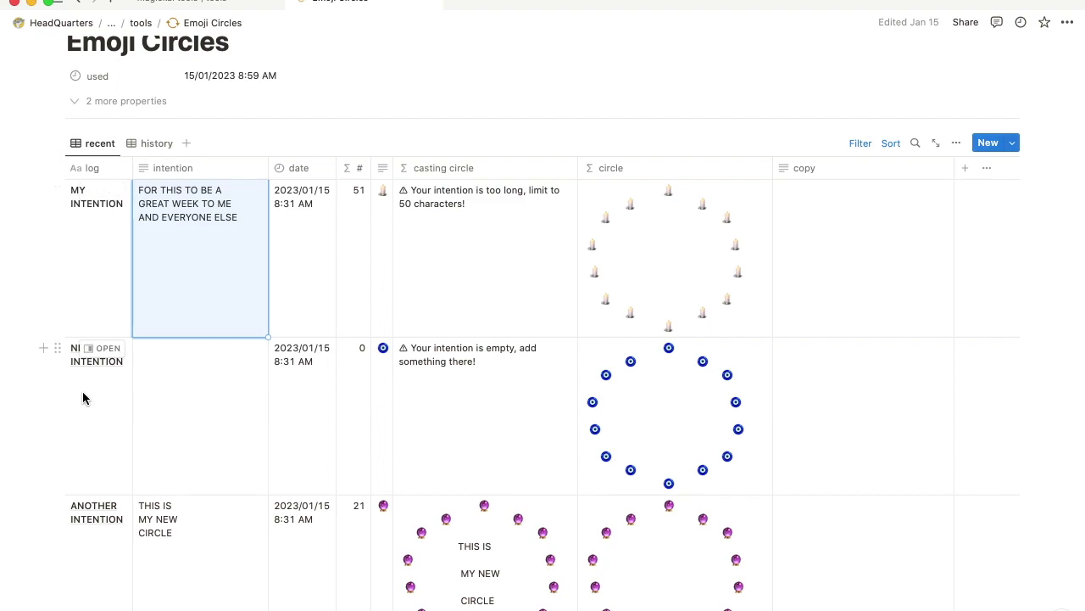
{"action": "left_click_drag", "start_coordinate": [80, 310], "coordinate": [80, 487]}
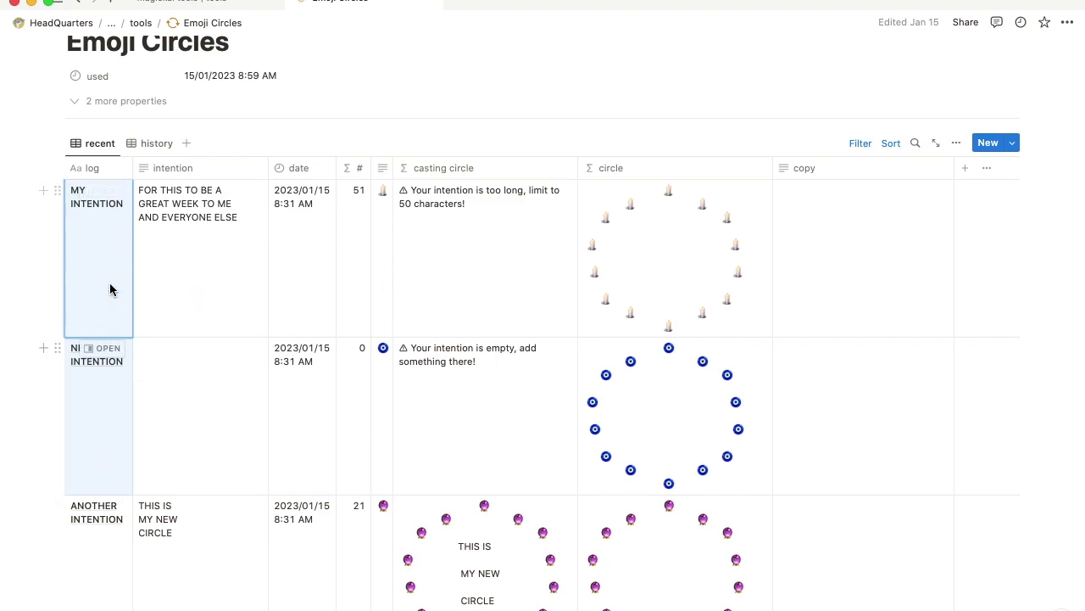
{"action": "left_click", "coordinate": [172, 271]}
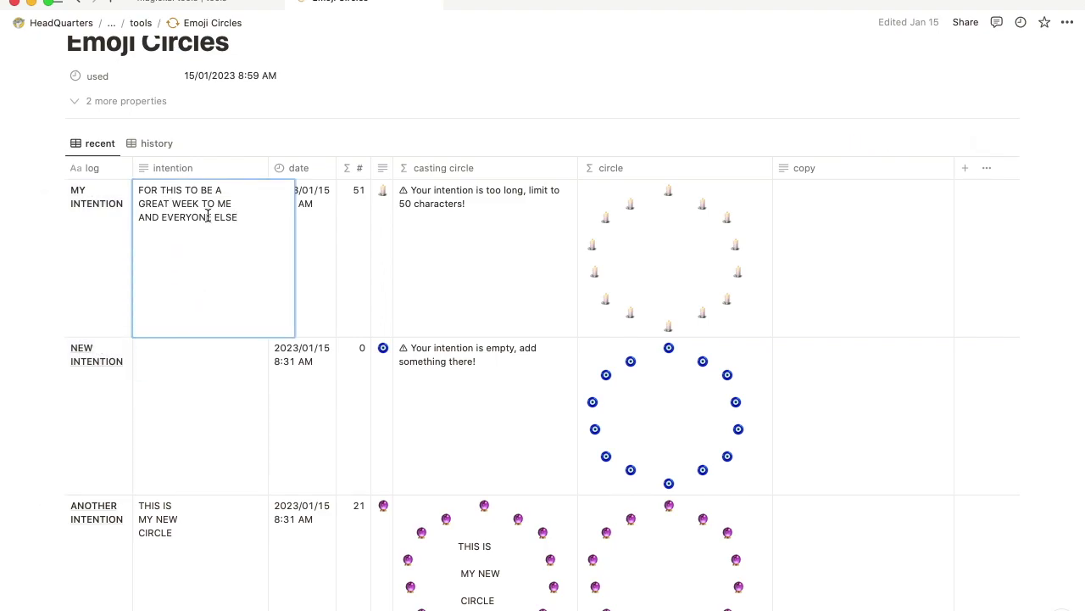
{"action": "left_click_drag", "start_coordinate": [248, 217], "coordinate": [139, 187]}
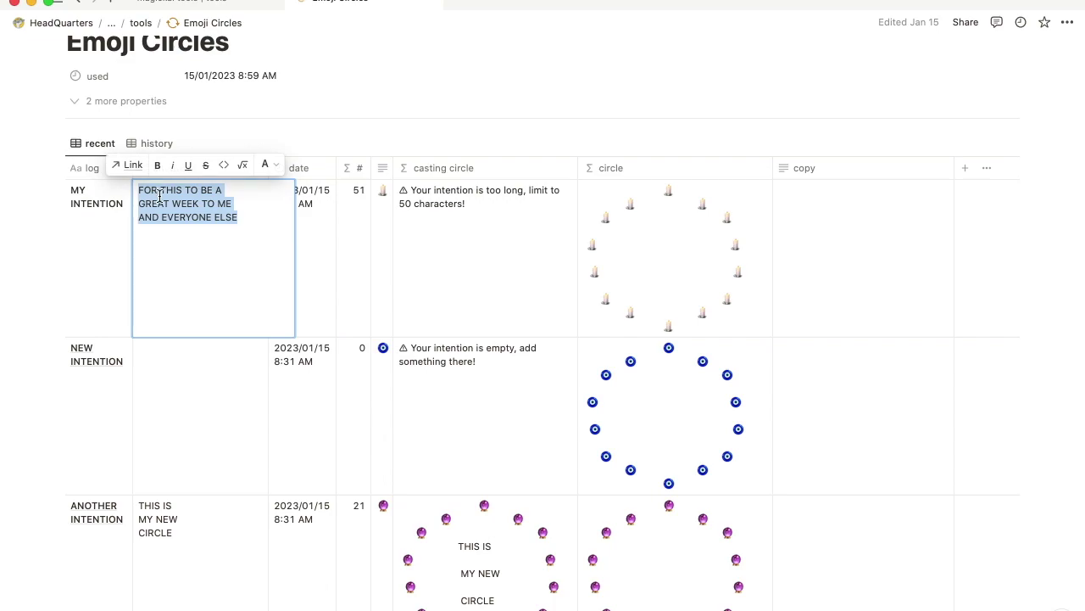
{"action": "left_click", "coordinate": [164, 194]}
{"action": "left_click", "coordinate": [181, 203]}
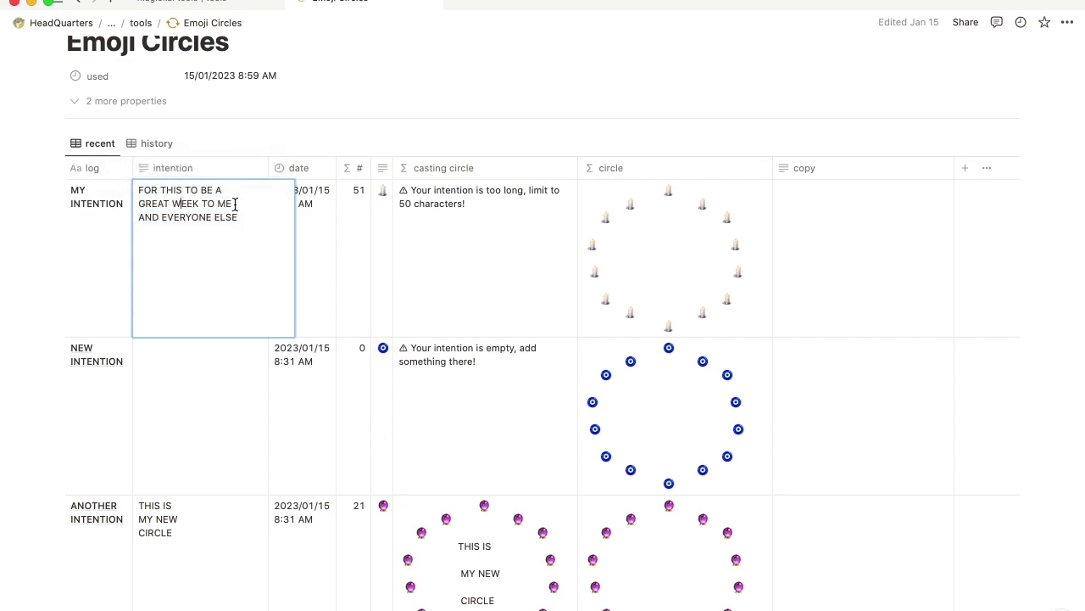
{"action": "key", "text": "Escape"}
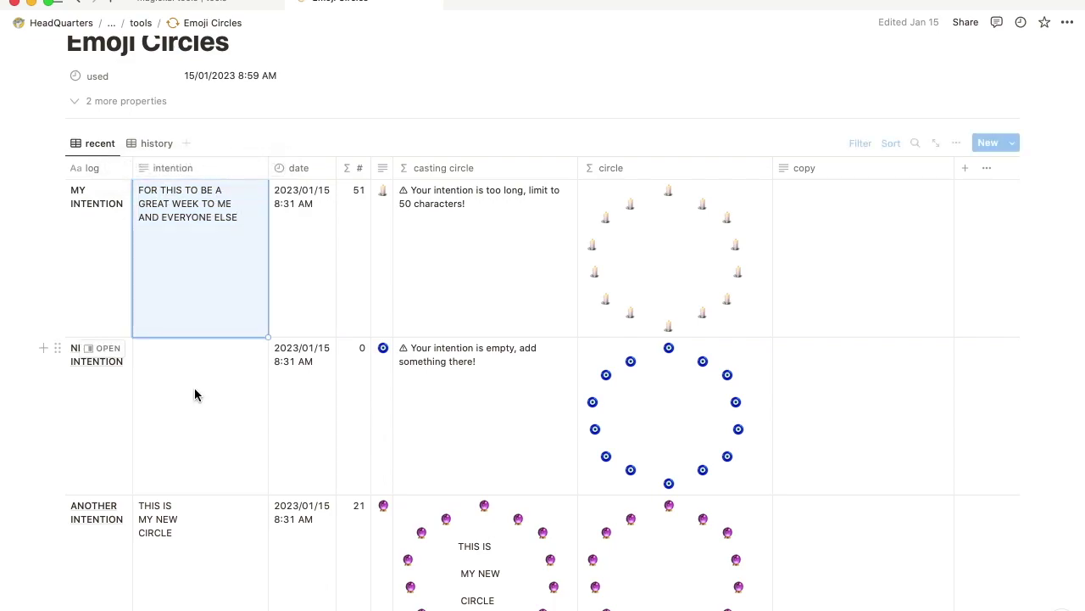
{"action": "scroll", "coordinate": [195, 390], "scroll_direction": "down", "scroll_amount": 3}
{"action": "left_click", "coordinate": [174, 391]}
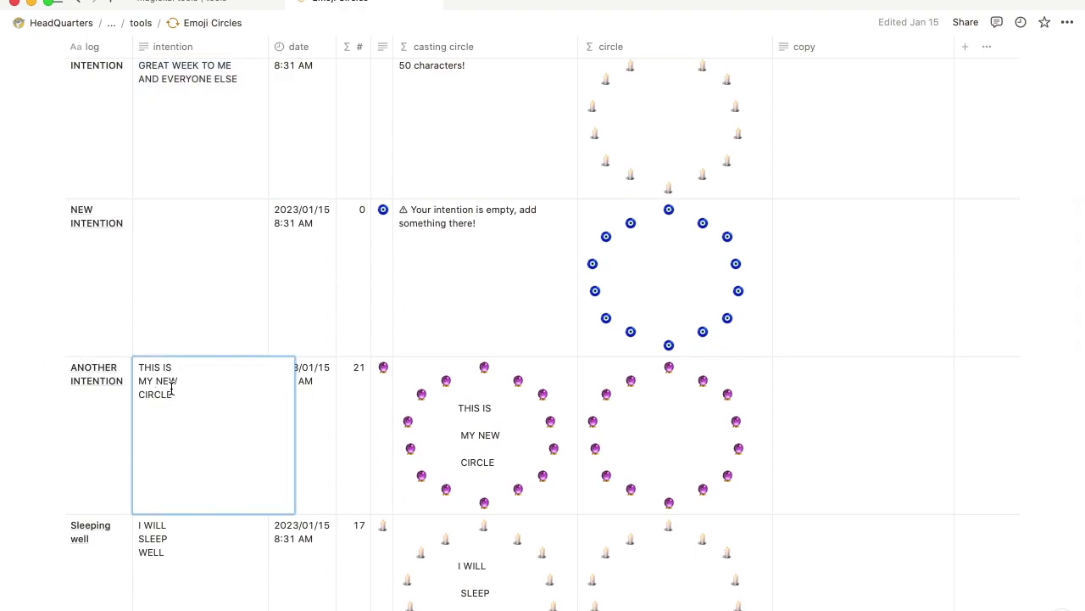
{"action": "key", "text": "Escape"}
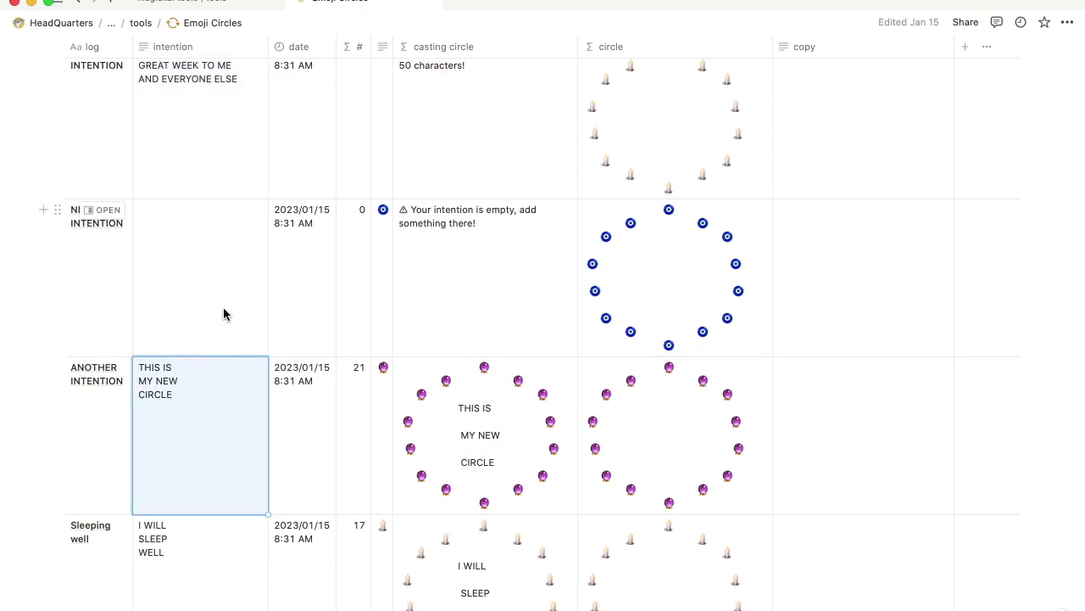
{"action": "scroll", "coordinate": [223, 312], "scroll_direction": "up", "scroll_amount": 3}
{"action": "left_click", "coordinate": [216, 224]}
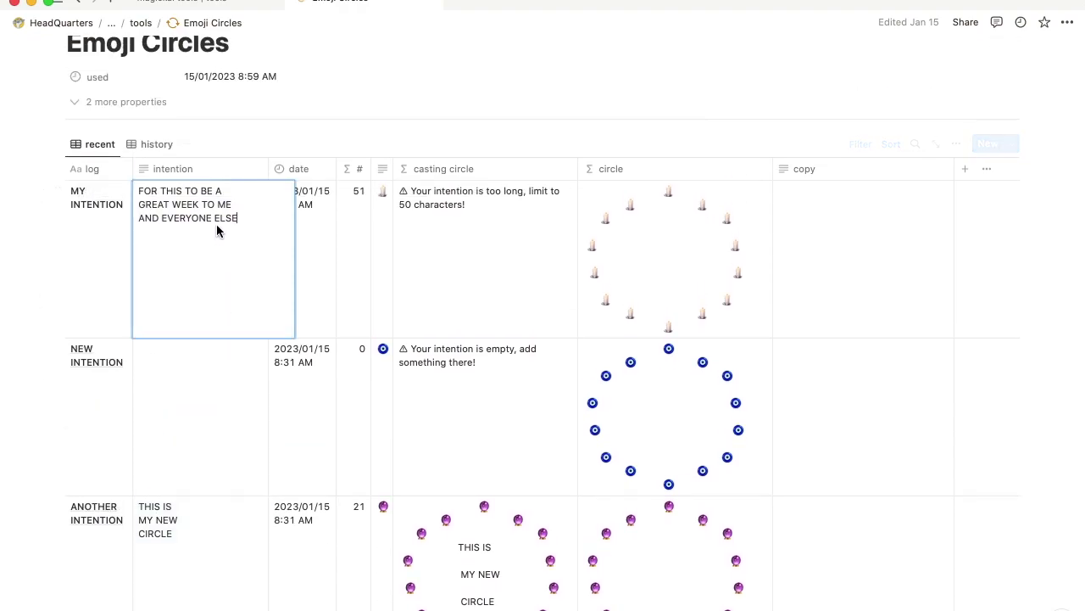
{"action": "key", "text": "Escape"}
- Enter "THIS IS / MY NEW / INTENTION" on three lines as the NEW INTENTION row's intention and delete the stray blank row
{"action": "left_click", "coordinate": [223, 377]}
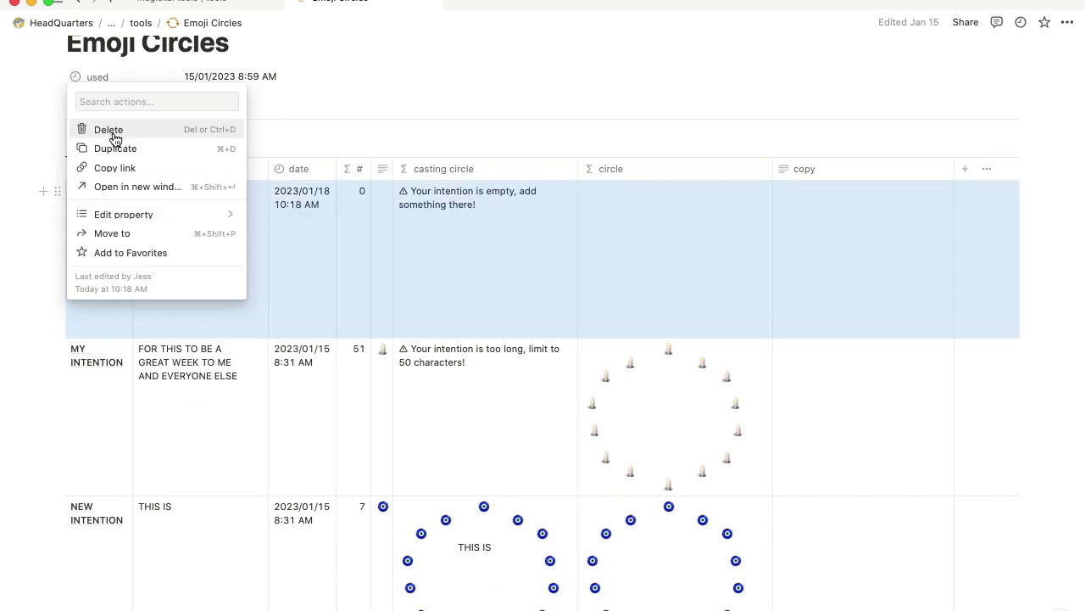
{"action": "left_click", "coordinate": [113, 138]}
{"action": "left_click", "coordinate": [204, 354]}
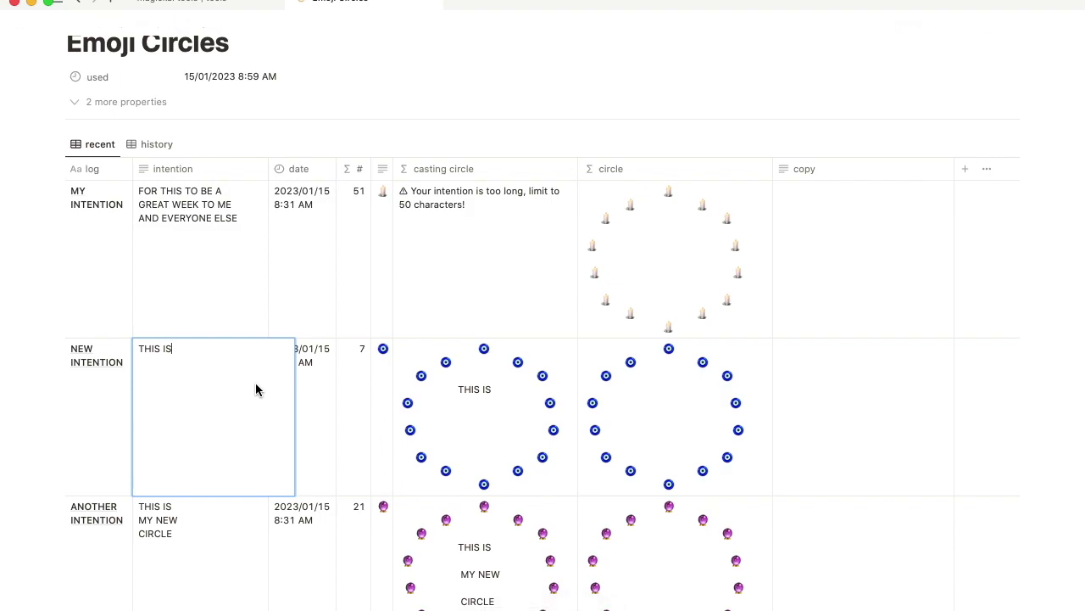
{"action": "key", "text": "shift+Return"}
{"action": "type", "text": "MY NEW "}
{"action": "type", "text": "INTENT"}
{"action": "type", "text": "ION"}
{"action": "key", "text": "Escape"}
{"action": "scroll", "coordinate": [571, 409], "scroll_direction": "down", "scroll_amount": 3}
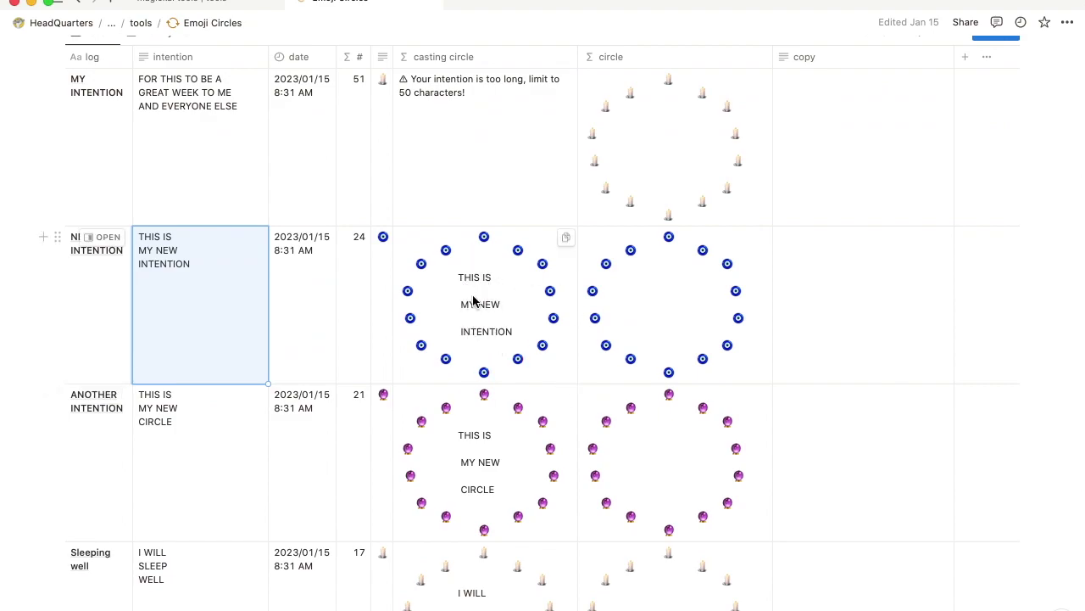
- Clear the intention text of the NEW INTENTION row
{"action": "scroll", "coordinate": [233, 206], "scroll_direction": "up", "scroll_amount": 1}
{"action": "scroll", "coordinate": [232, 202], "scroll_direction": "up", "scroll_amount": 1}
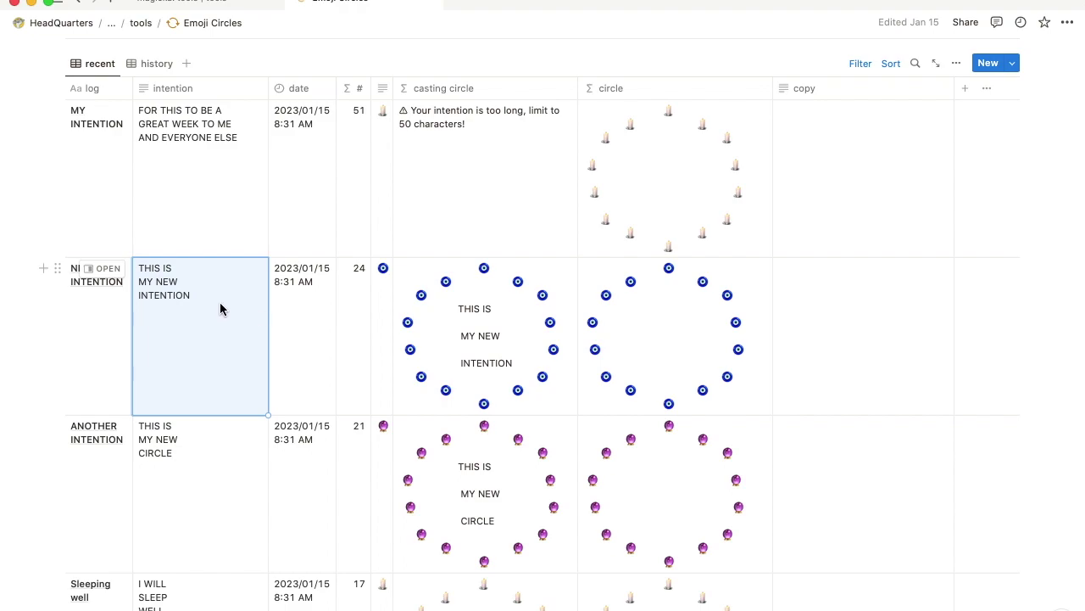
{"action": "key", "text": "BackSpace"}
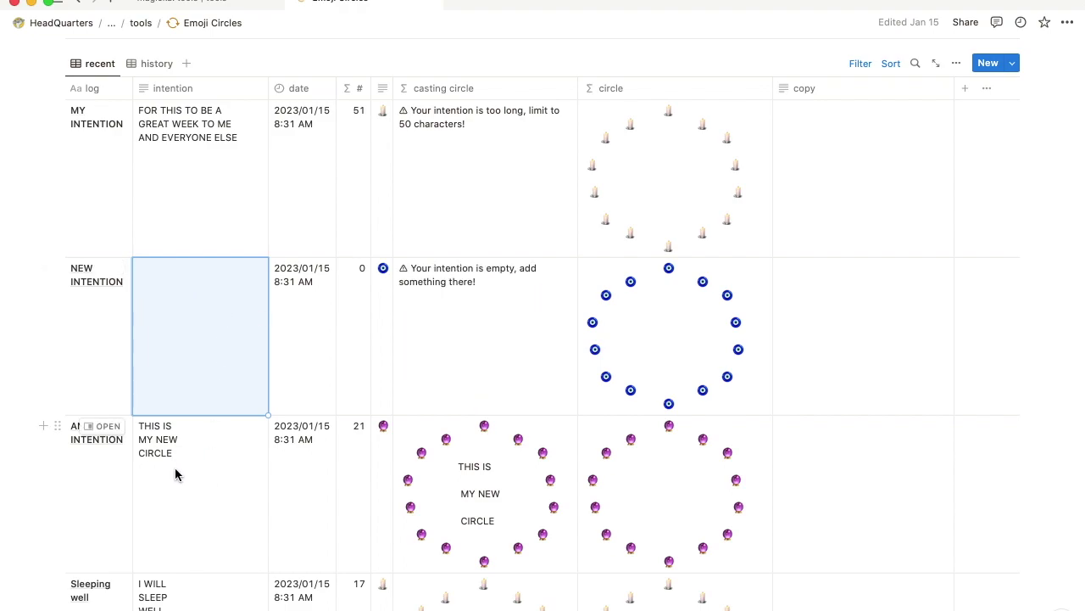
{"action": "scroll", "coordinate": [231, 458], "scroll_direction": "down", "scroll_amount": 2}
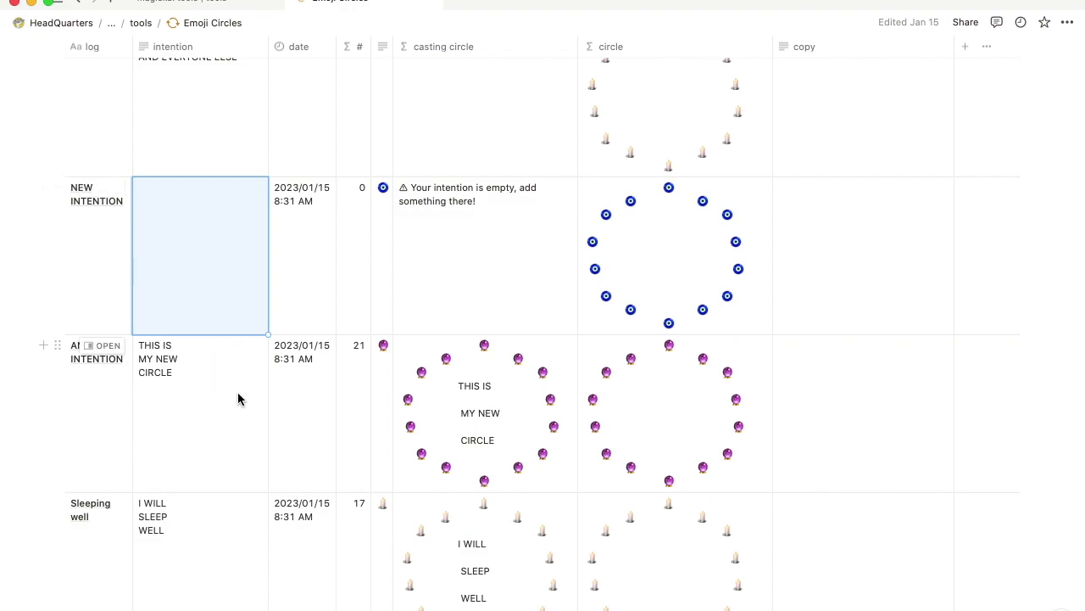
- Remove the word ELSE from the end of the MY INTENTION row's intention and restore the original text
{"action": "scroll", "coordinate": [346, 387], "scroll_direction": "up", "scroll_amount": 5}
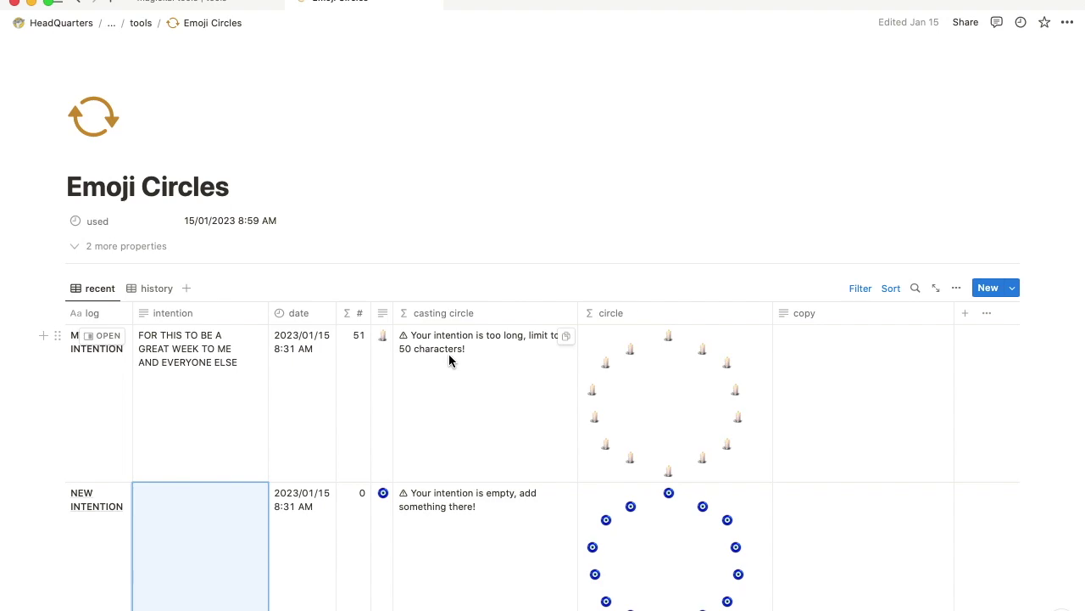
{"action": "left_click", "coordinate": [193, 355]}
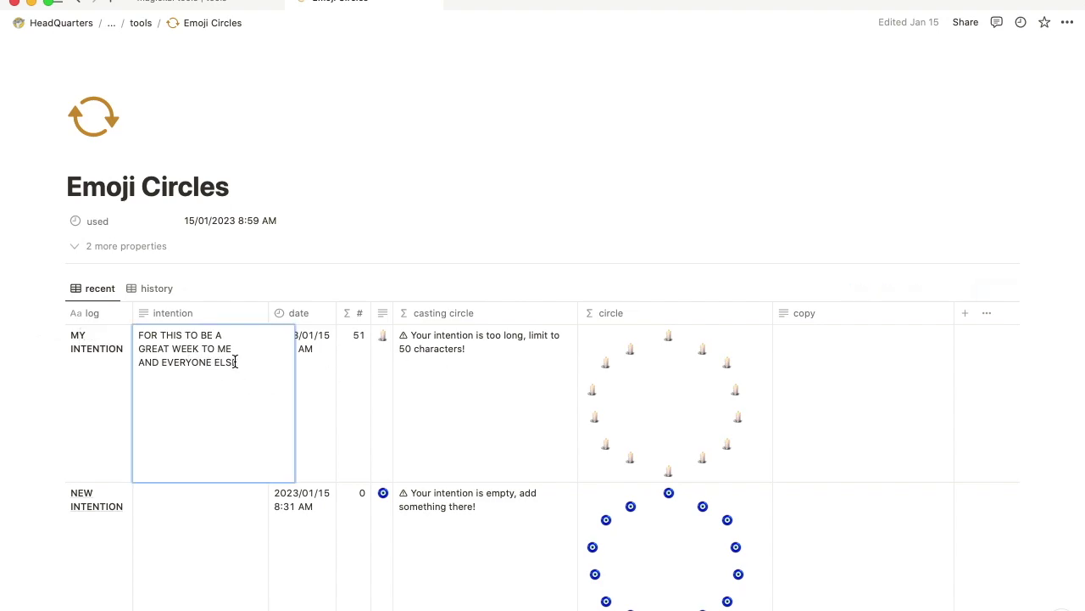
{"action": "left_click_drag", "start_coordinate": [239, 362], "coordinate": [215, 362]}
{"action": "key", "text": "BackSpace"}
{"action": "key", "text": "BackSpace"}
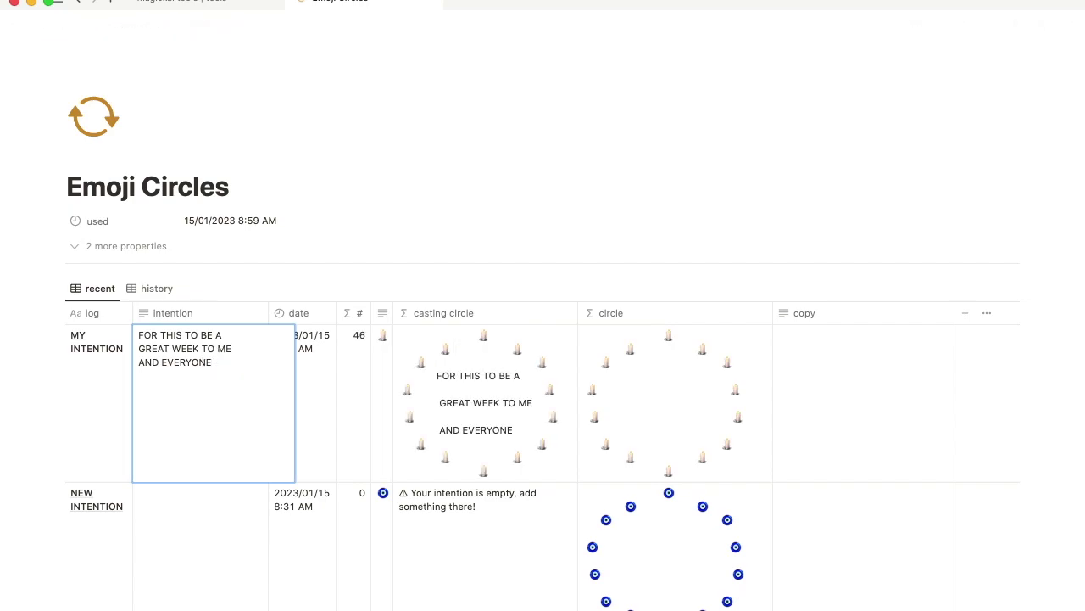
{"action": "key", "text": "Escape"}
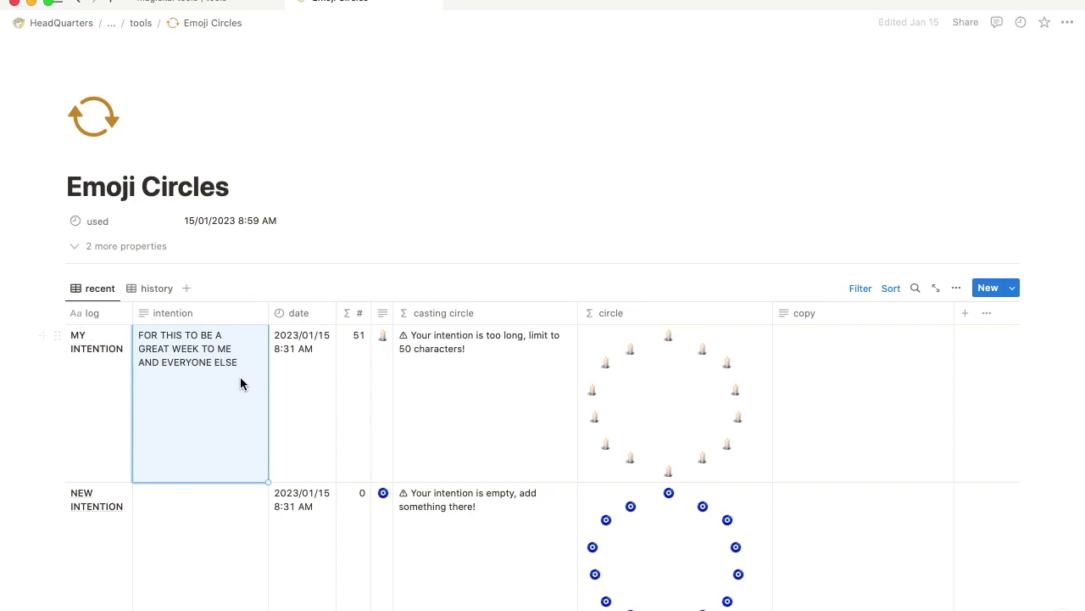
- Examine the casting circle results across all rows and the emoji set for each entry
{"action": "scroll", "coordinate": [424, 378], "scroll_direction": "down", "scroll_amount": 3}
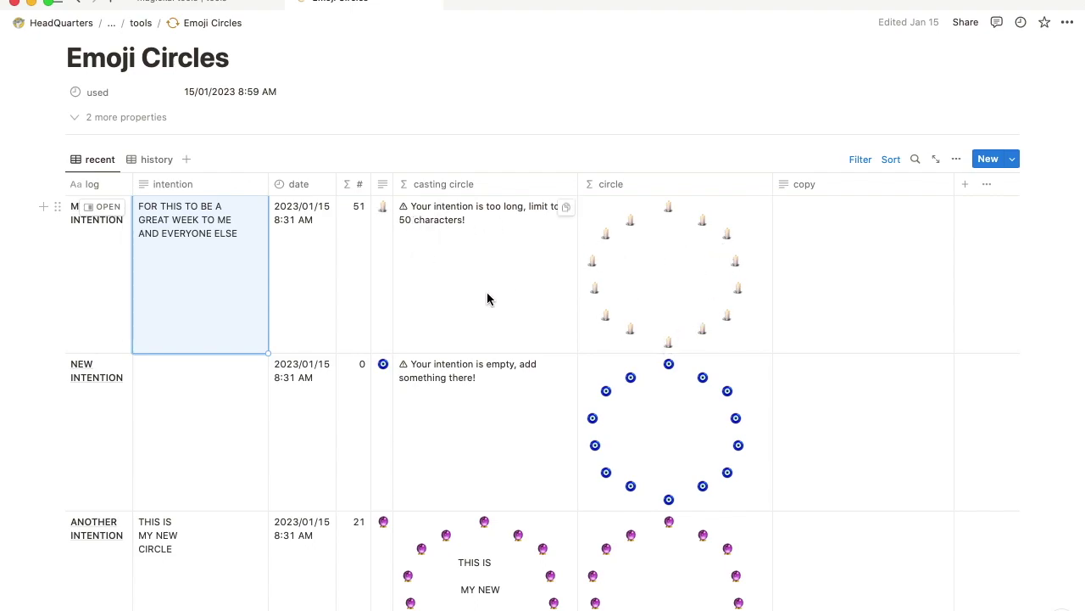
{"action": "scroll", "coordinate": [486, 297], "scroll_direction": "down", "scroll_amount": 3}
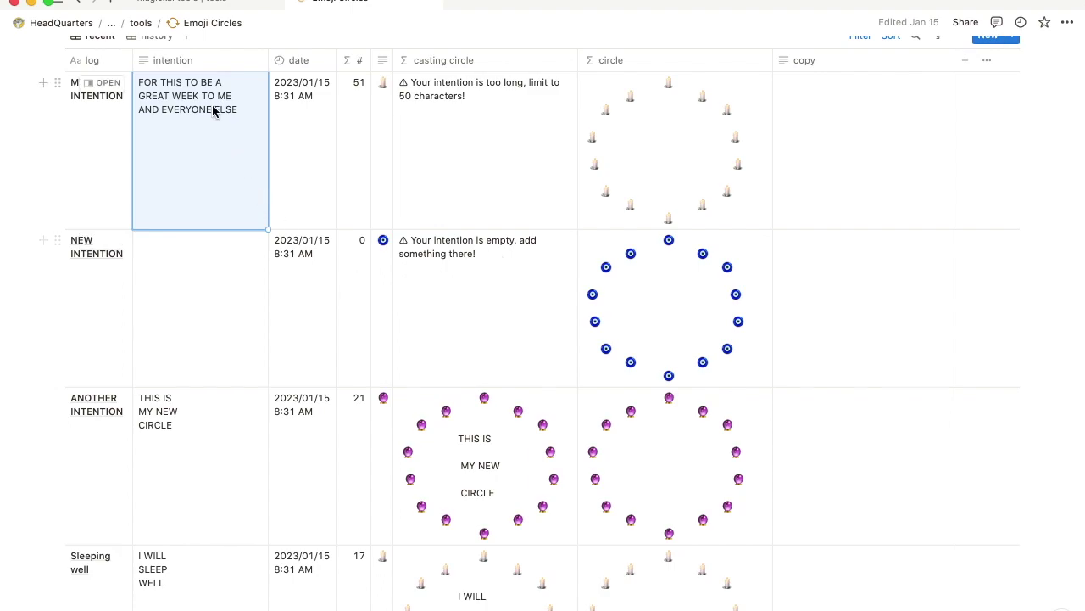
{"action": "scroll", "coordinate": [225, 352], "scroll_direction": "down", "scroll_amount": 2}
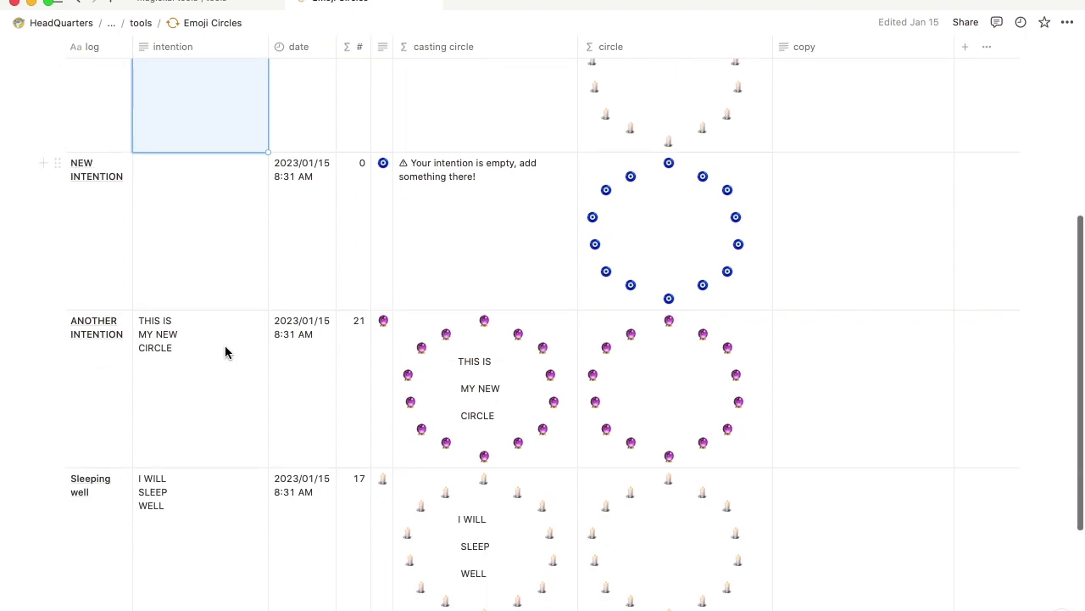
{"action": "scroll", "coordinate": [225, 352], "scroll_direction": "down", "scroll_amount": 1}
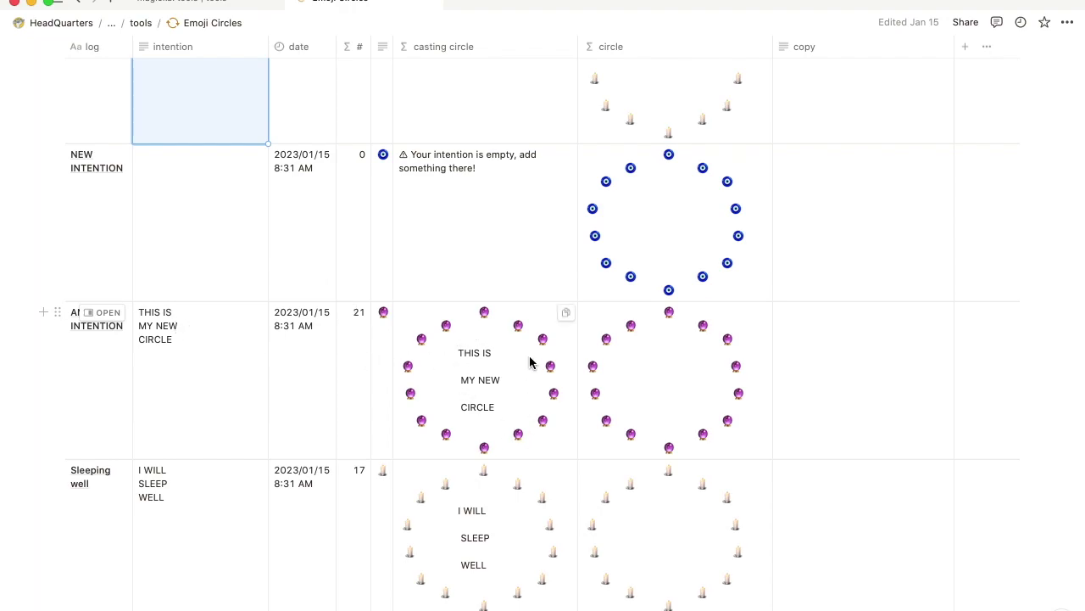
{"action": "scroll", "coordinate": [520, 393], "scroll_direction": "down", "scroll_amount": 1}
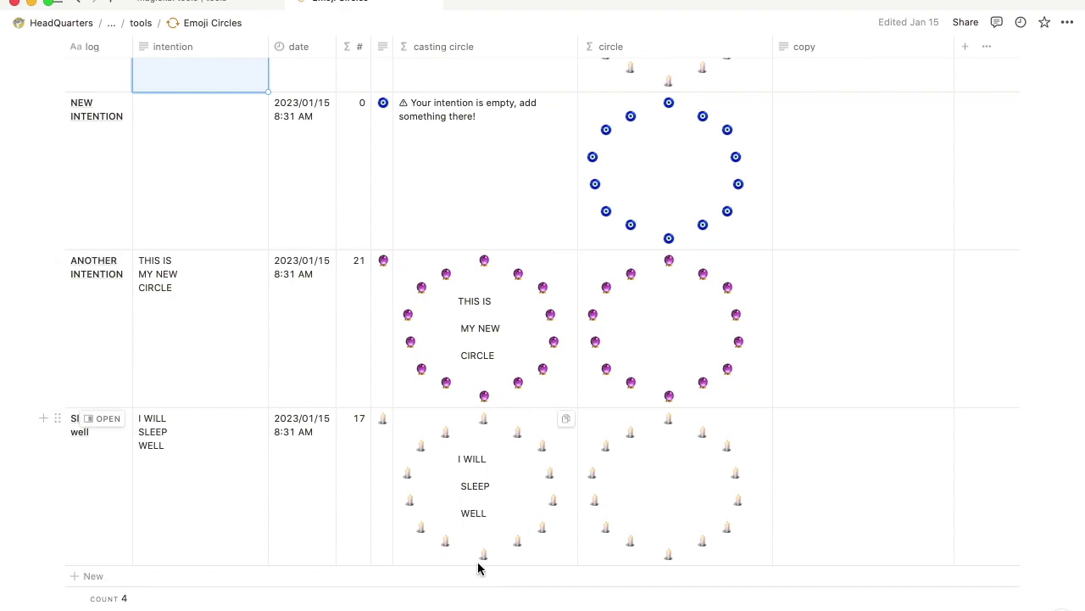
{"action": "scroll", "coordinate": [390, 169], "scroll_direction": "up", "scroll_amount": 4}
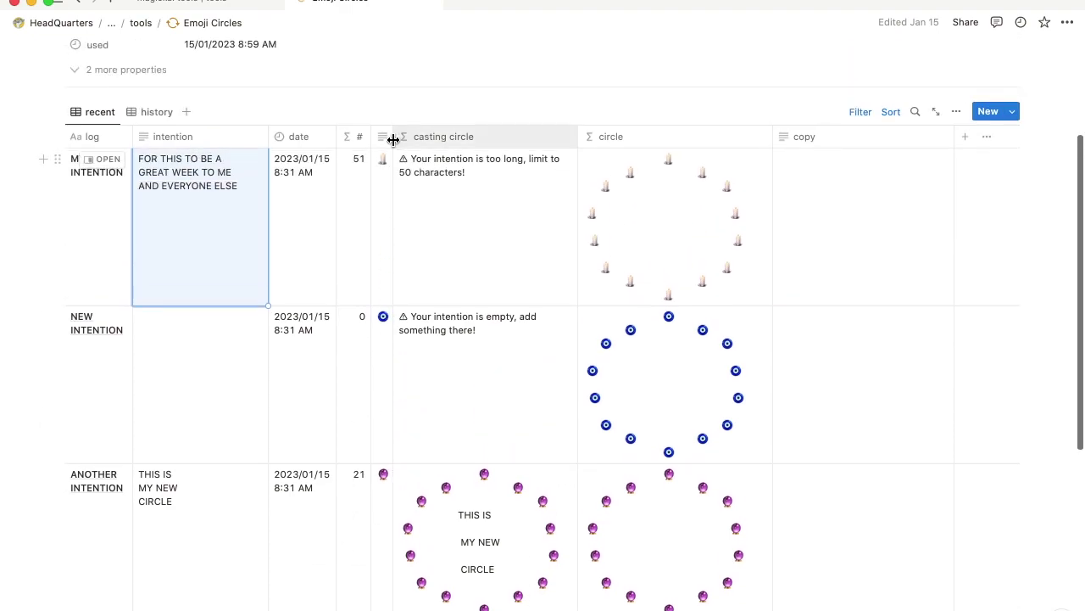
{"action": "left_click", "coordinate": [388, 168]}
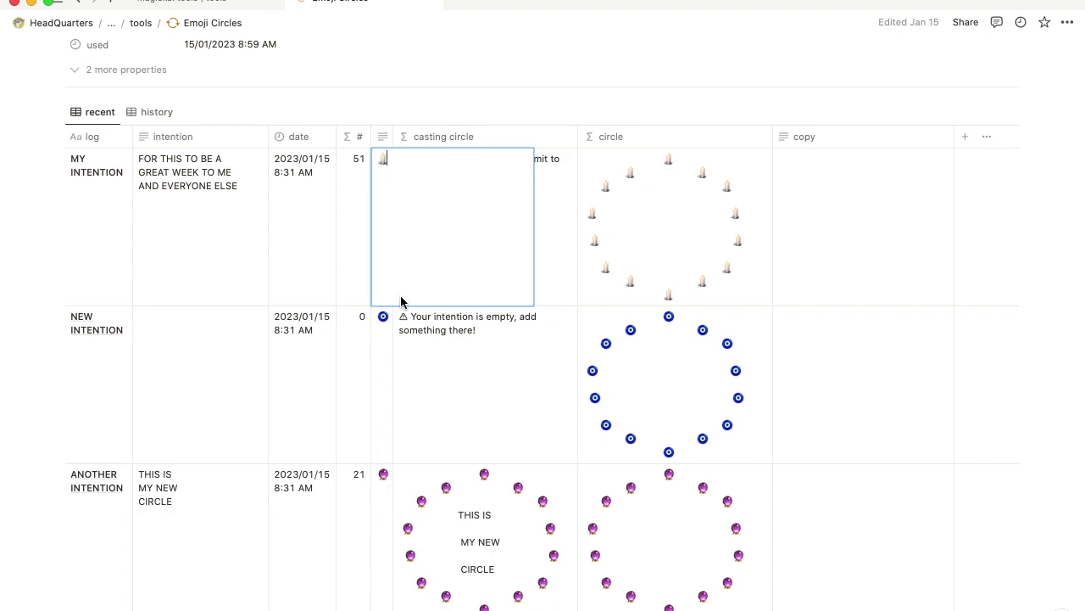
{"action": "key", "text": "Escape"}
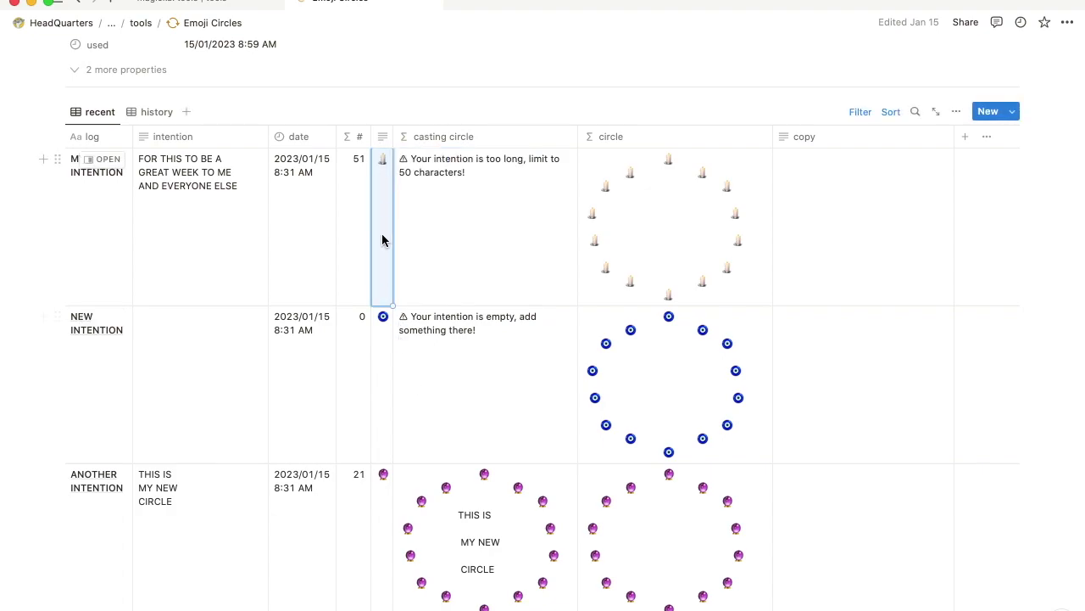
{"action": "scroll", "coordinate": [382, 242], "scroll_direction": "down", "scroll_amount": 2}
{"action": "scroll", "coordinate": [383, 241], "scroll_direction": "down", "scroll_amount": 5}
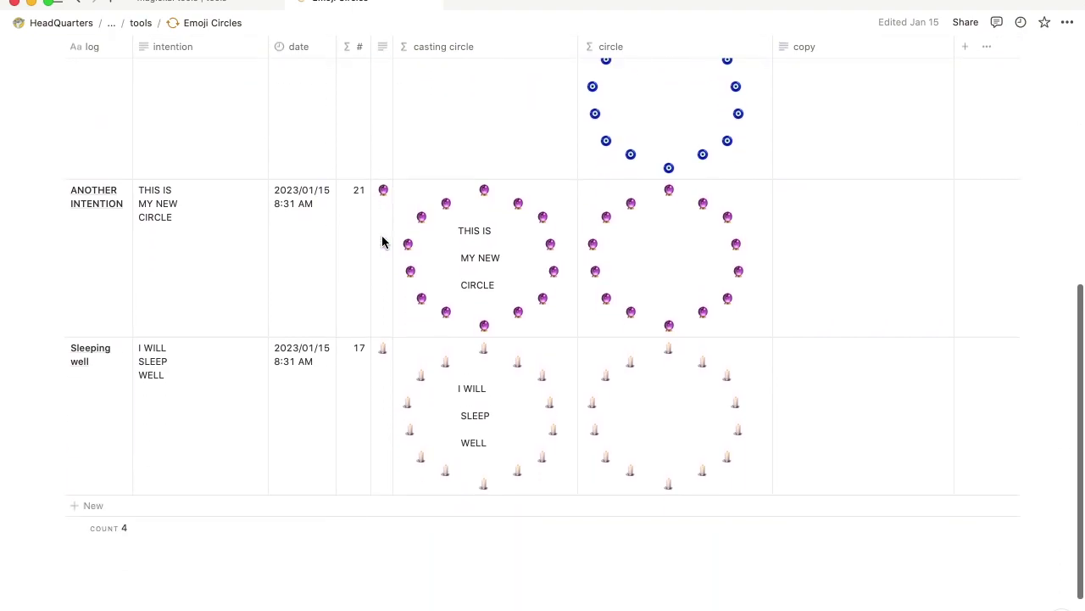
- Replace the candle symbol in the MY INTENTION row with a bullet "•"
{"action": "scroll", "coordinate": [381, 242], "scroll_direction": "up", "scroll_amount": 6}
{"action": "left_click", "coordinate": [384, 174]}
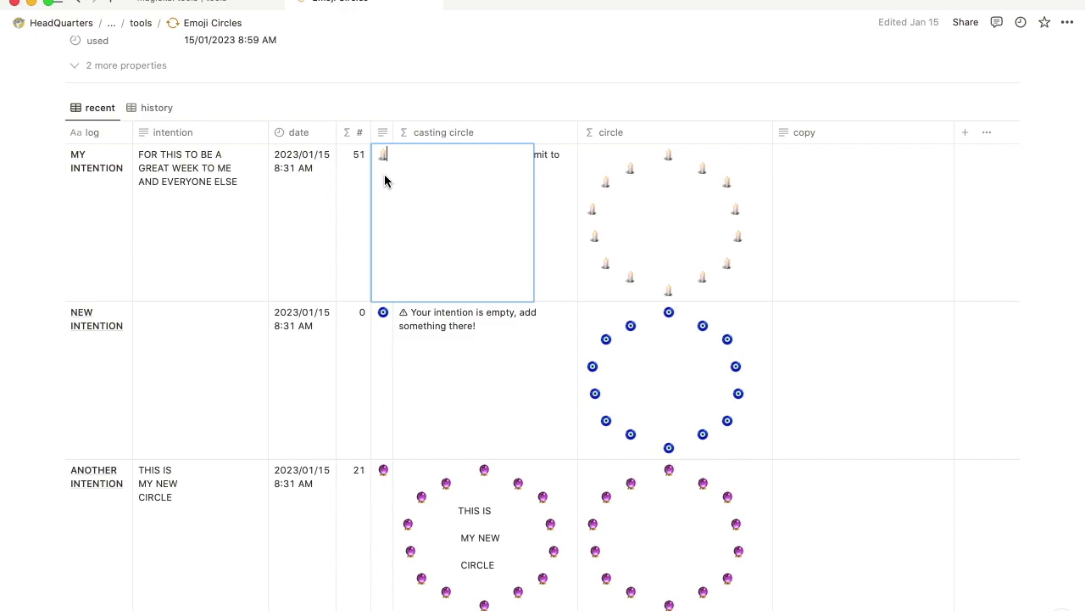
{"action": "key", "text": "BackSpace"}
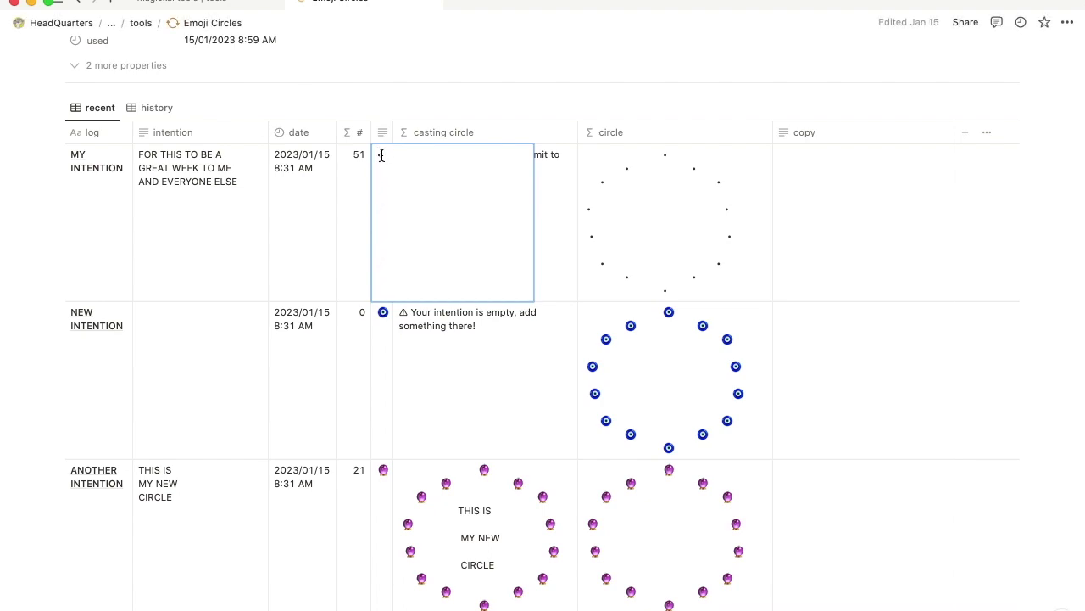
{"action": "key", "text": "Escape"}
- Replace the MY INTENTION row's bullet symbol with the candle emoji, finding it with the emoji shortcode search ":cand"
{"action": "key", "text": "Return"}
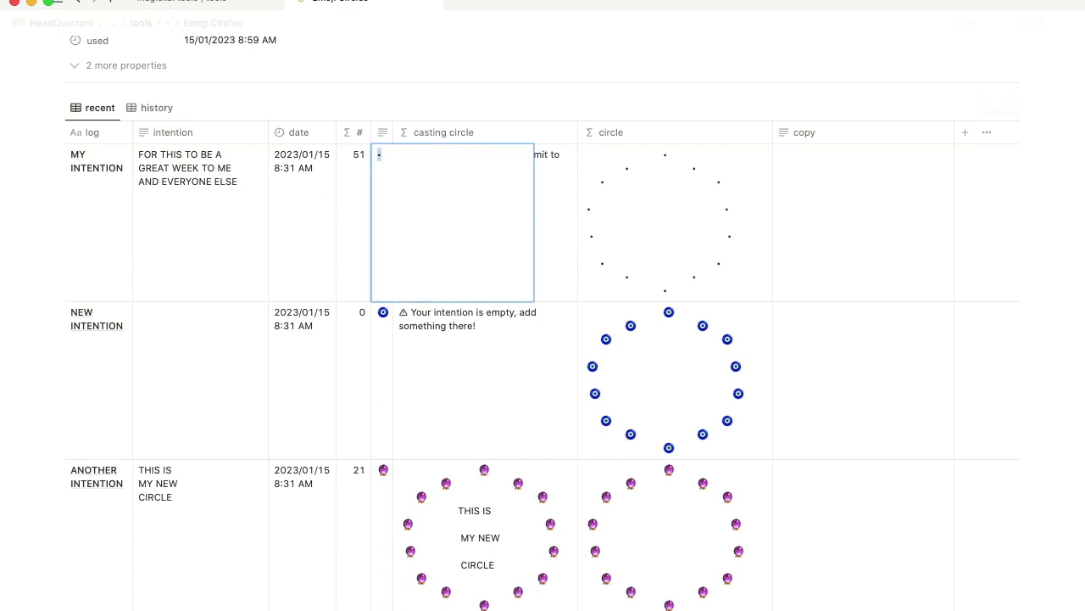
{"action": "key", "text": "BackSpace"}
{"action": "type", "text": ":cand"}
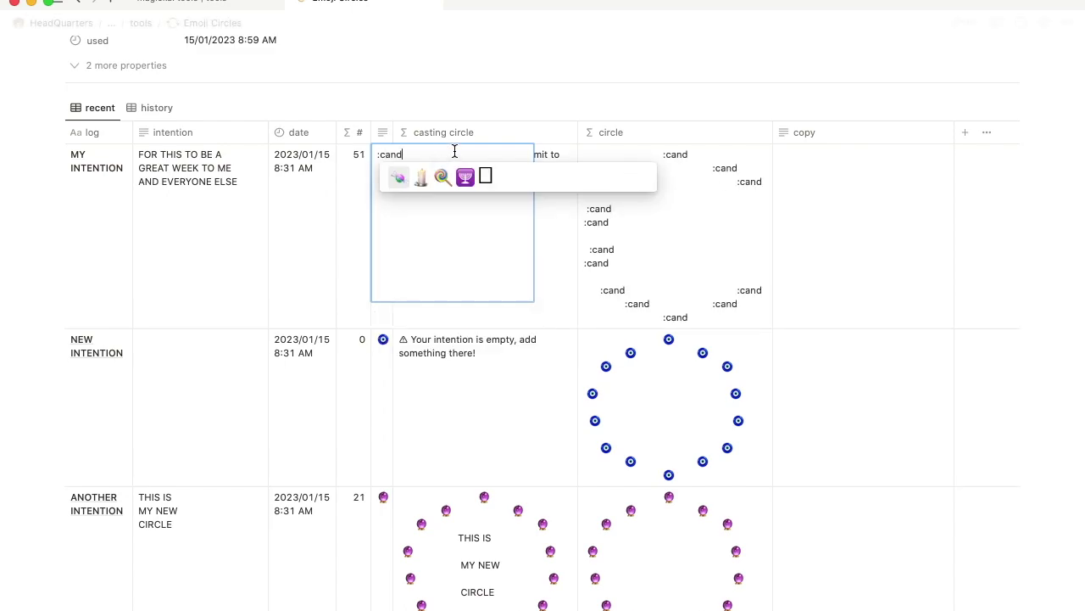
{"action": "left_click", "coordinate": [424, 185]}
{"action": "key", "text": "Escape"}
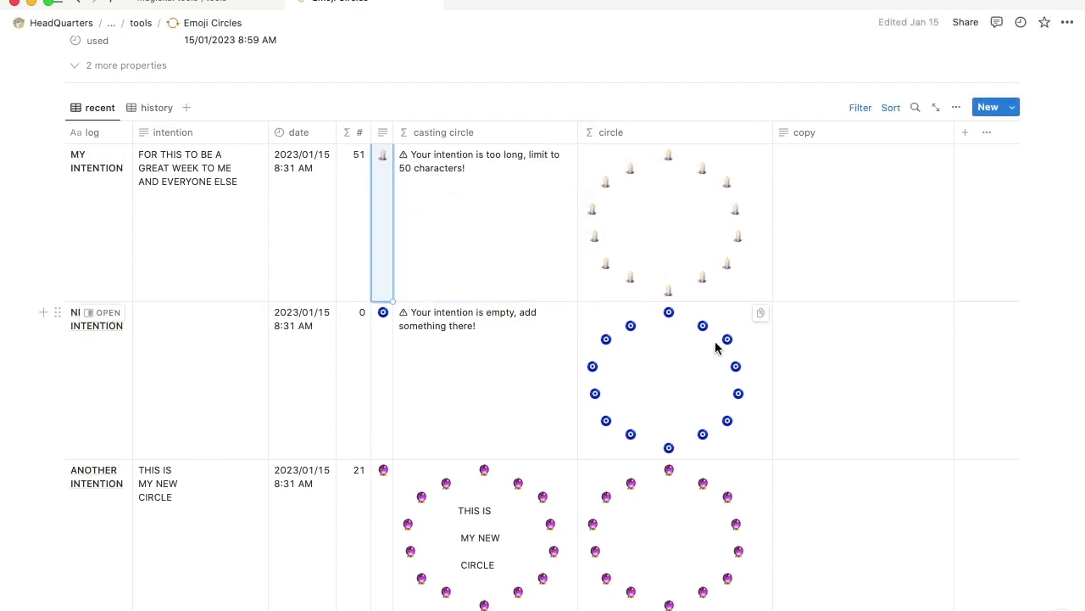
- Copy the MY INTENTION row's candle symbol, replace it with the word PEACE, and widen the circle column to fit
{"action": "left_click", "coordinate": [384, 168]}
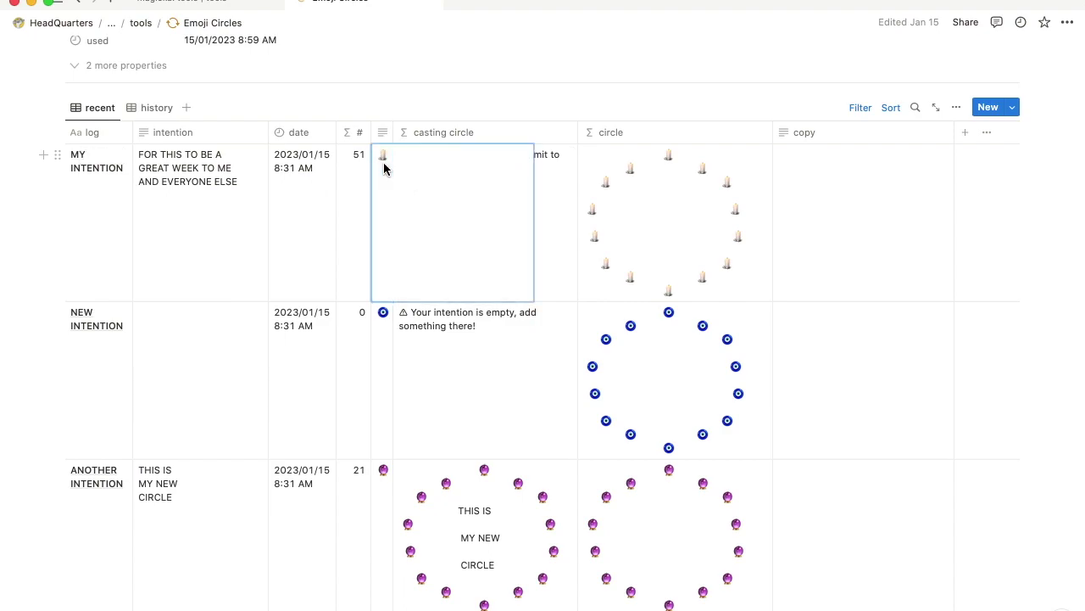
{"action": "double_click", "coordinate": [381, 152]}
{"action": "key", "text": "super+c"}
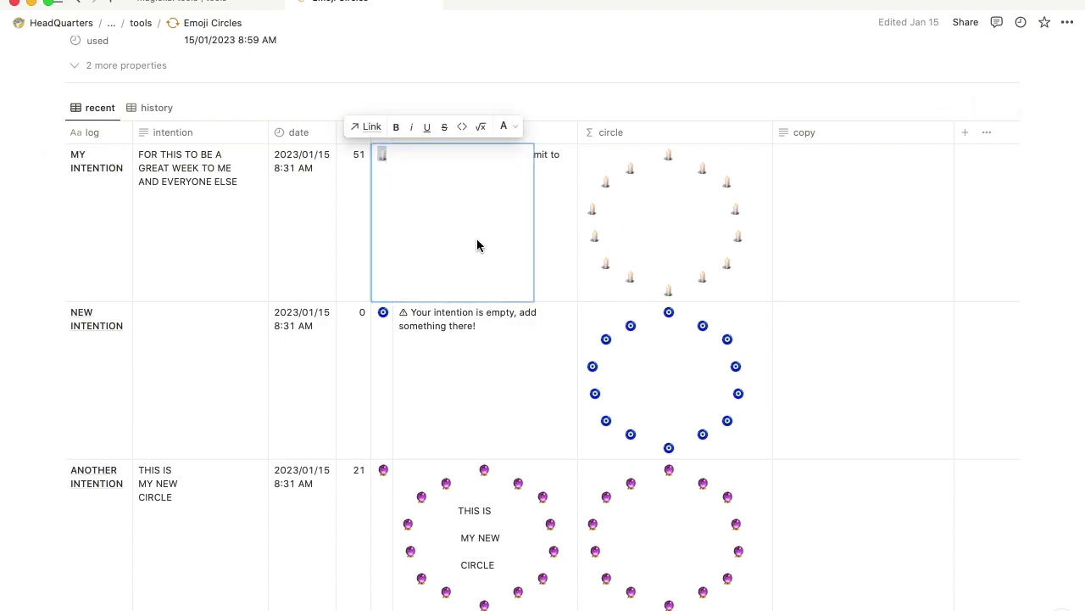
{"action": "type", "text": "PEACE"}
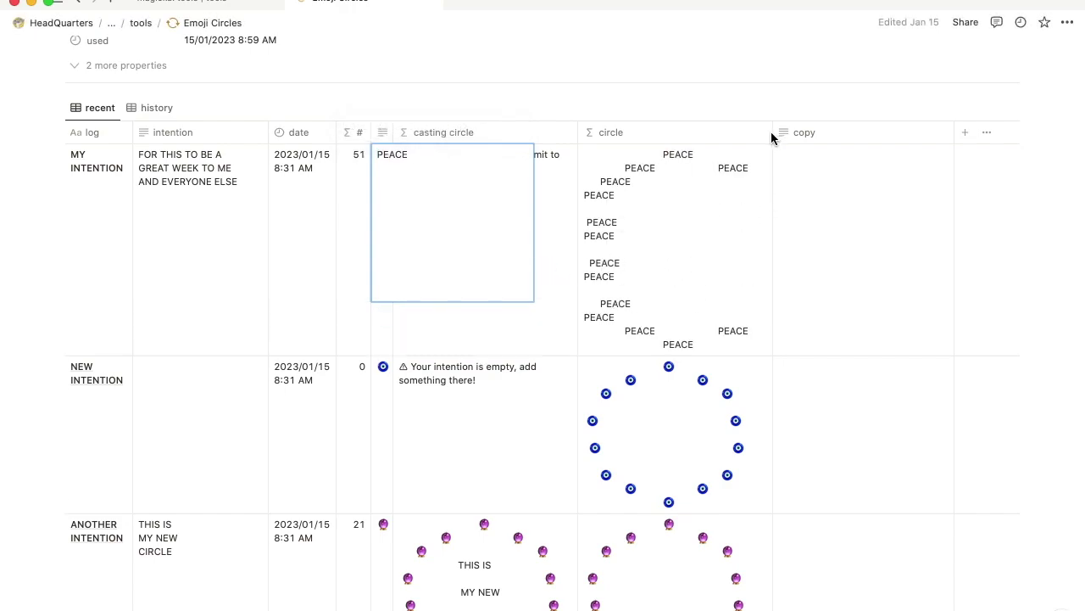
{"action": "key", "text": "Escape"}
{"action": "left_click_drag", "start_coordinate": [771, 133], "coordinate": [819, 127]}
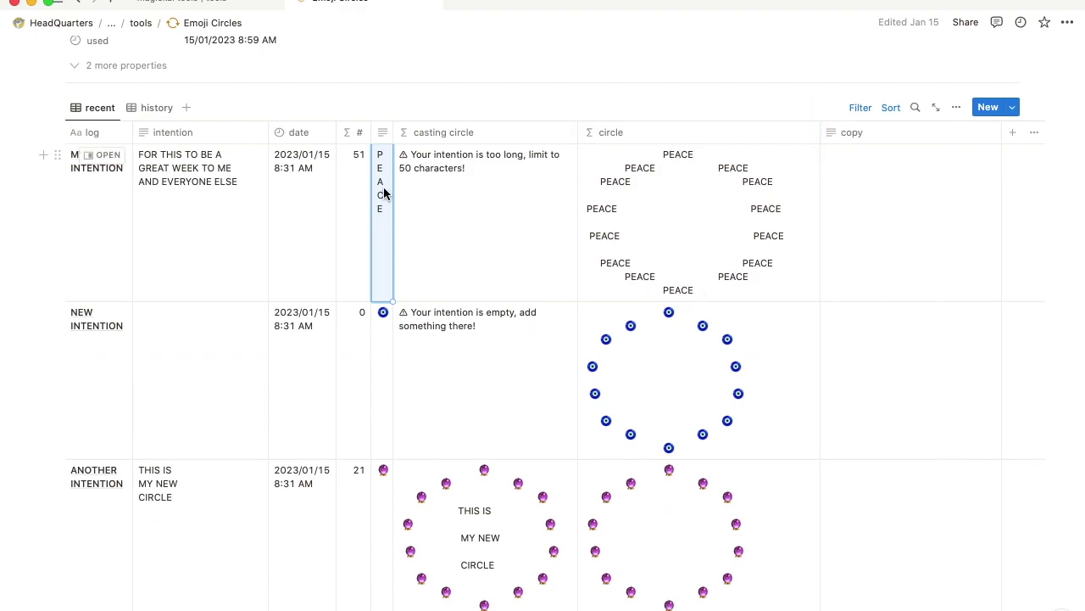
- Paste the candle emoji back as the MY INTENTION row's symbol and restore the circle column's previous width
{"action": "key", "text": "super+a"}
{"action": "key", "text": "super+v"}
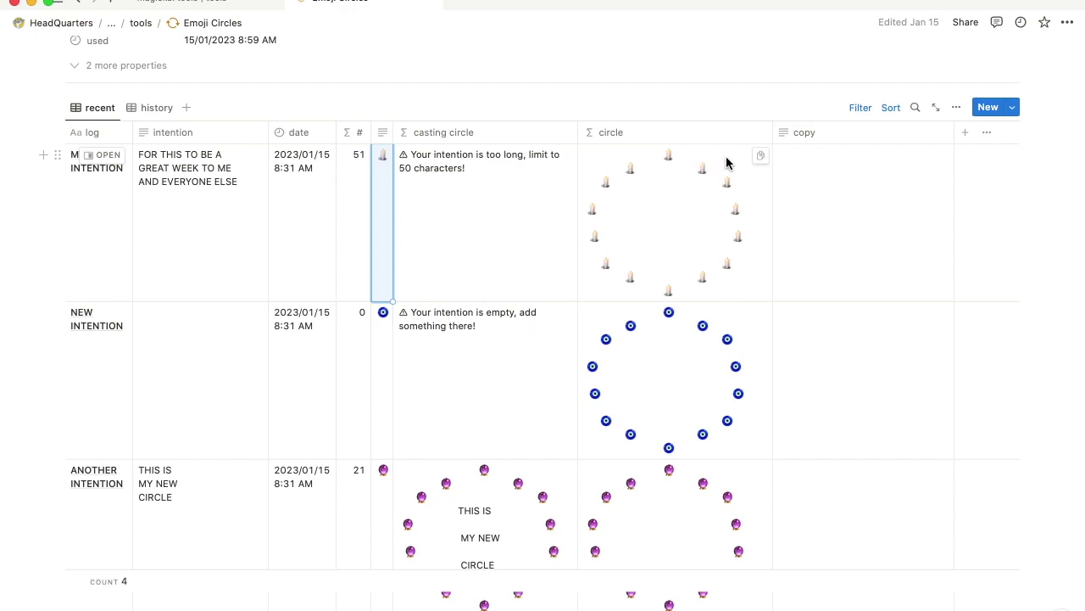
- Copy the NEW INTENTION row's circle result and paste it into that row's copy field
{"action": "left_click", "coordinate": [654, 218]}
{"action": "left_click", "coordinate": [666, 399]}
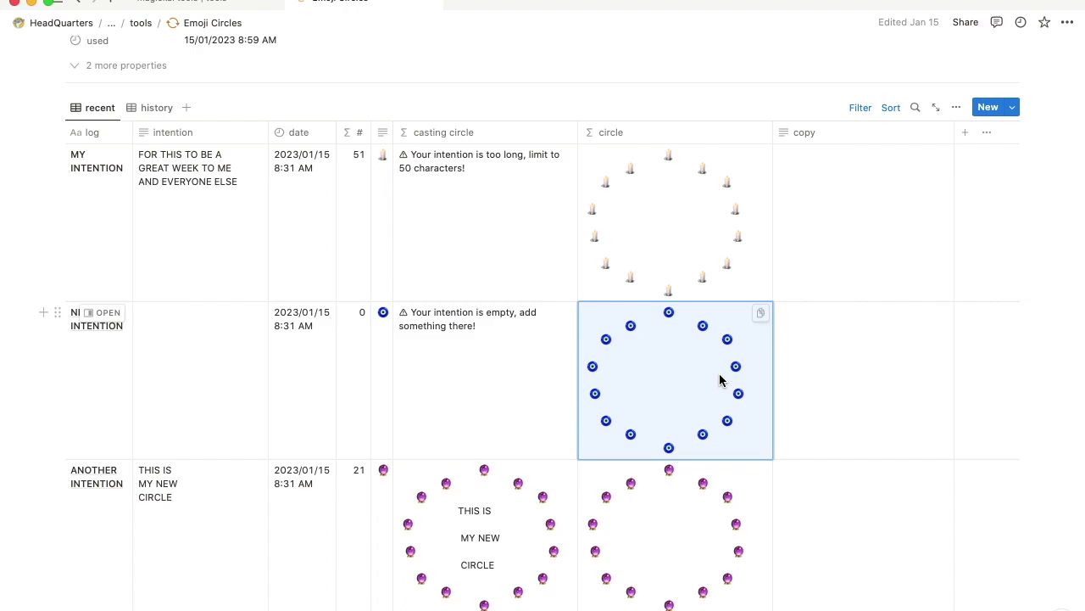
{"action": "left_click", "coordinate": [760, 315]}
{"action": "left_click", "coordinate": [842, 363]}
{"action": "key", "text": "super+v"}
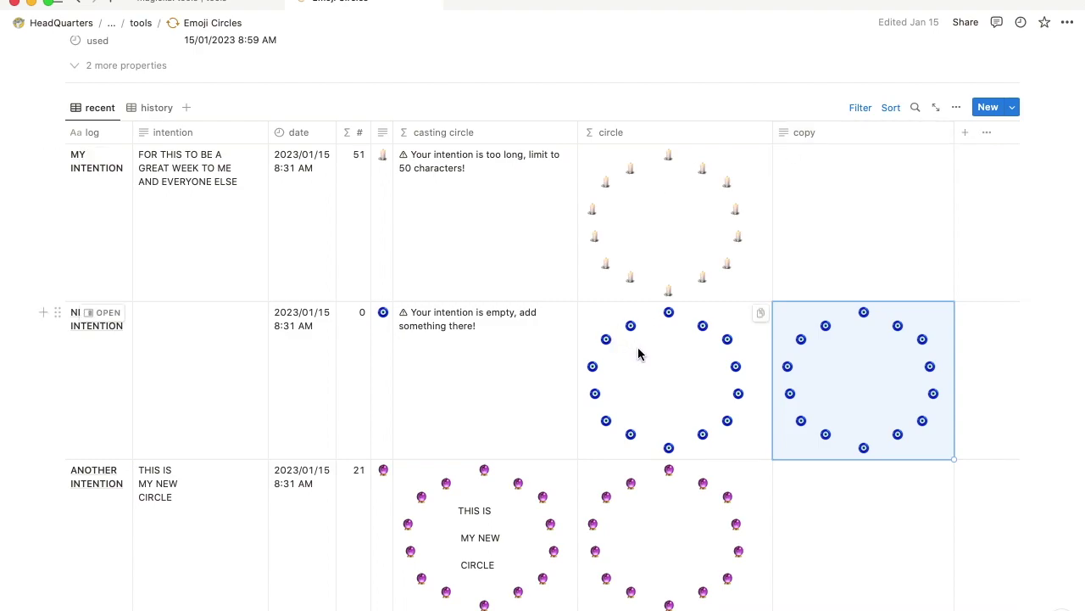
- View the formula behind the NEW INTENTION row's circle field and close it without editing
{"action": "scroll", "coordinate": [625, 315], "scroll_direction": "up", "scroll_amount": 1}
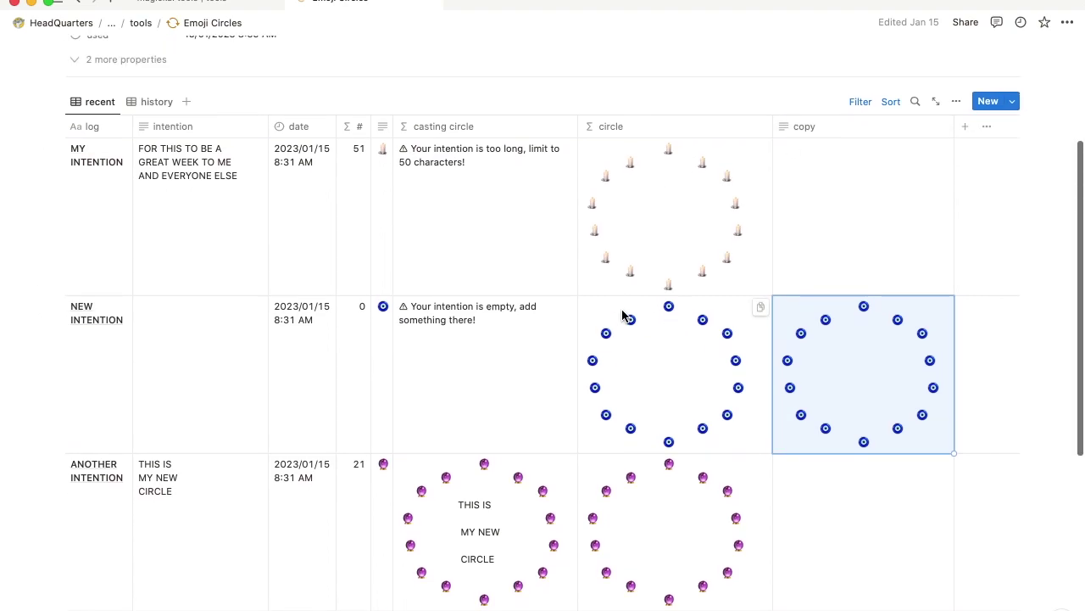
{"action": "scroll", "coordinate": [623, 312], "scroll_direction": "up", "scroll_amount": 1}
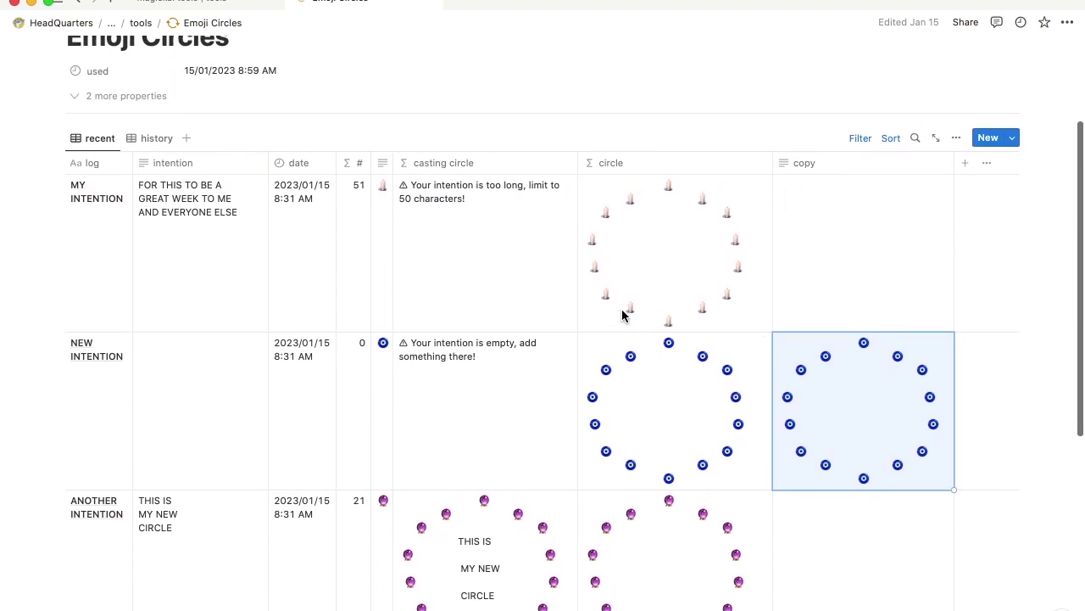
{"action": "left_click", "coordinate": [683, 393]}
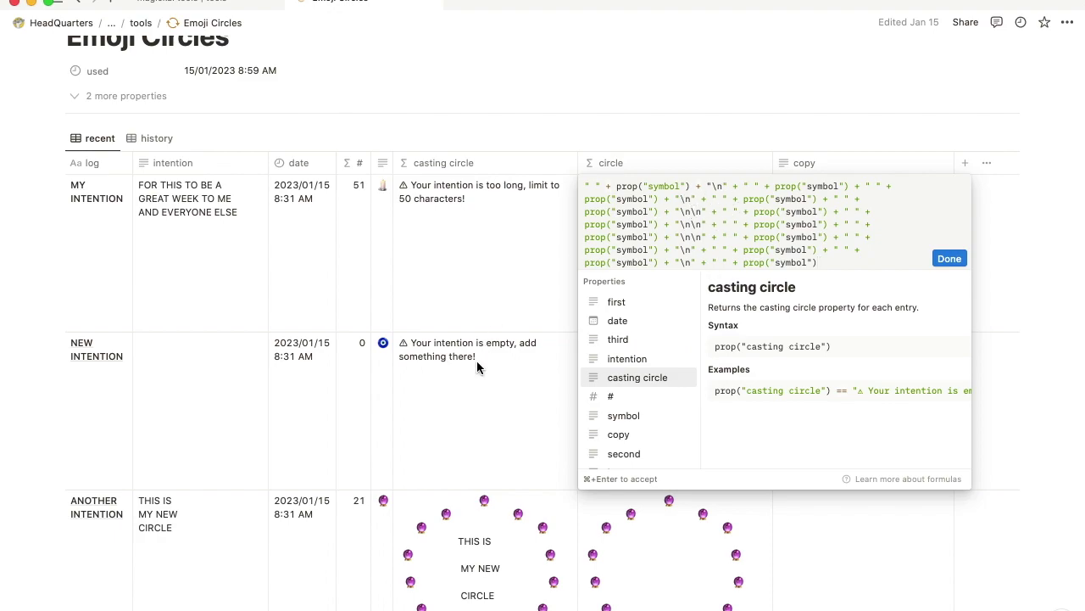
{"action": "left_click", "coordinate": [477, 363]}
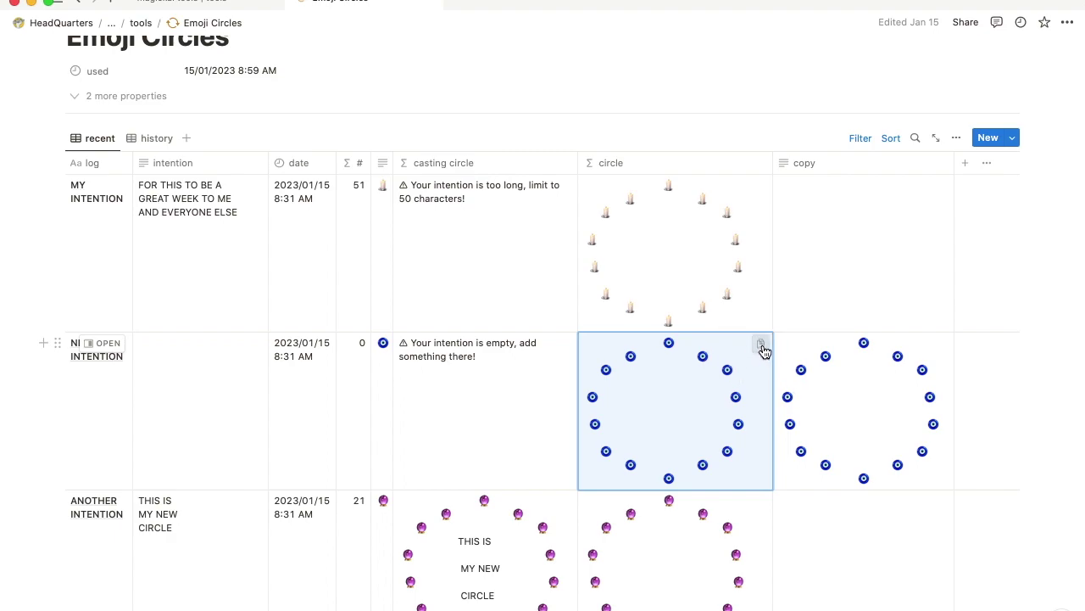
- Clear the NEW INTENTION row's copy field and paste the copied circle into it again
{"action": "left_click", "coordinate": [840, 376]}
{"action": "key", "text": "BackSpace"}
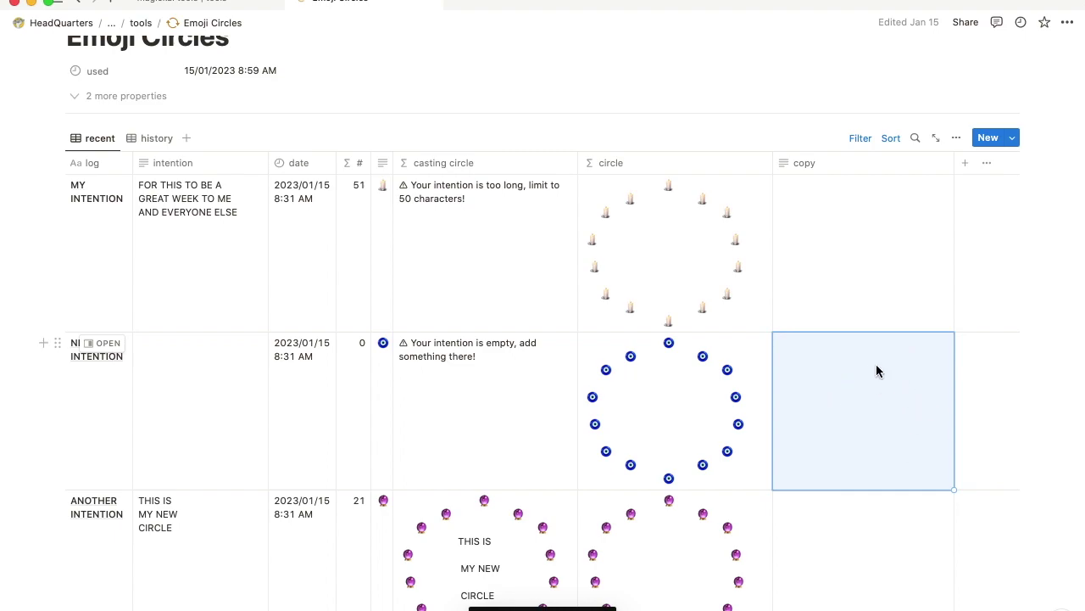
{"action": "key", "text": "super+v"}
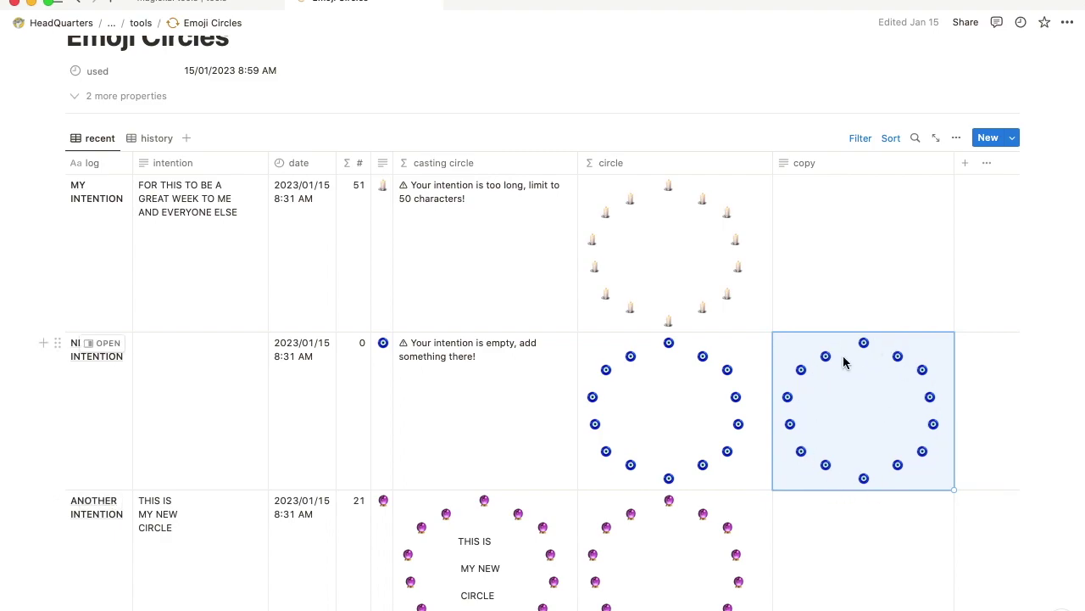
- Copy the circle text from the NEW INTENTION row's copy field onto the page below the database, and delete that pasted circle
{"action": "left_click", "coordinate": [900, 388]}
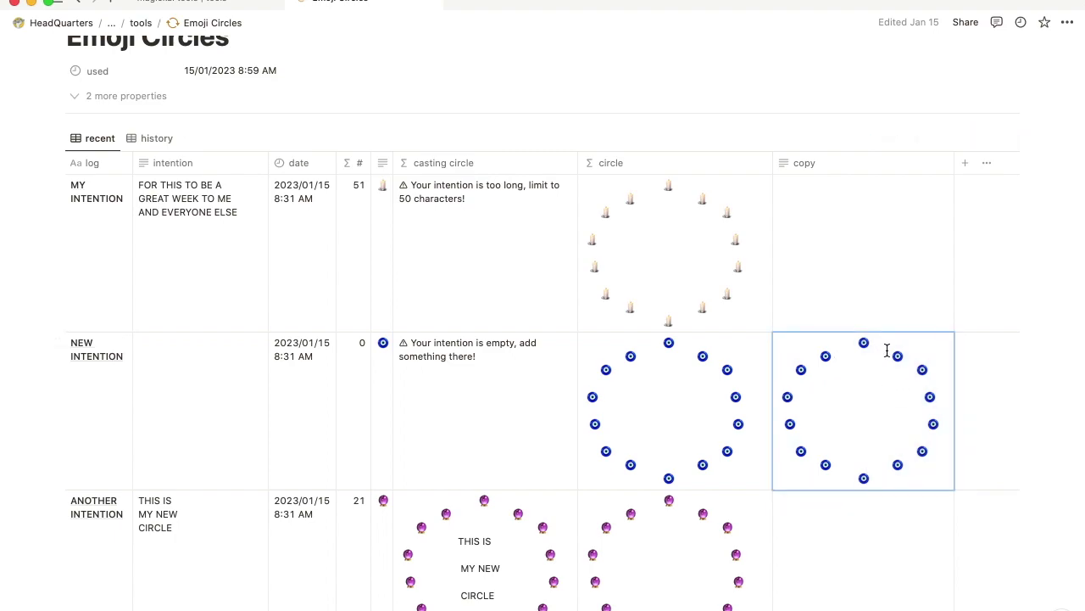
{"action": "scroll", "coordinate": [895, 292], "scroll_direction": "down", "scroll_amount": 3}
{"action": "key", "text": "ctrl+a"}
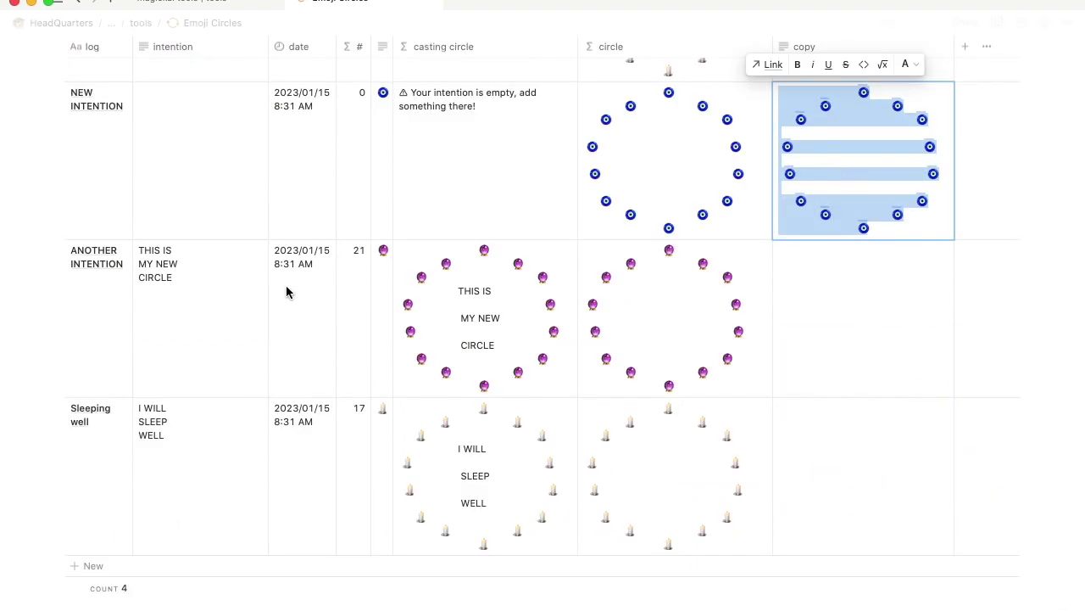
{"action": "key", "text": "Escape"}
{"action": "scroll", "coordinate": [739, 335], "scroll_direction": "down", "scroll_amount": 2}
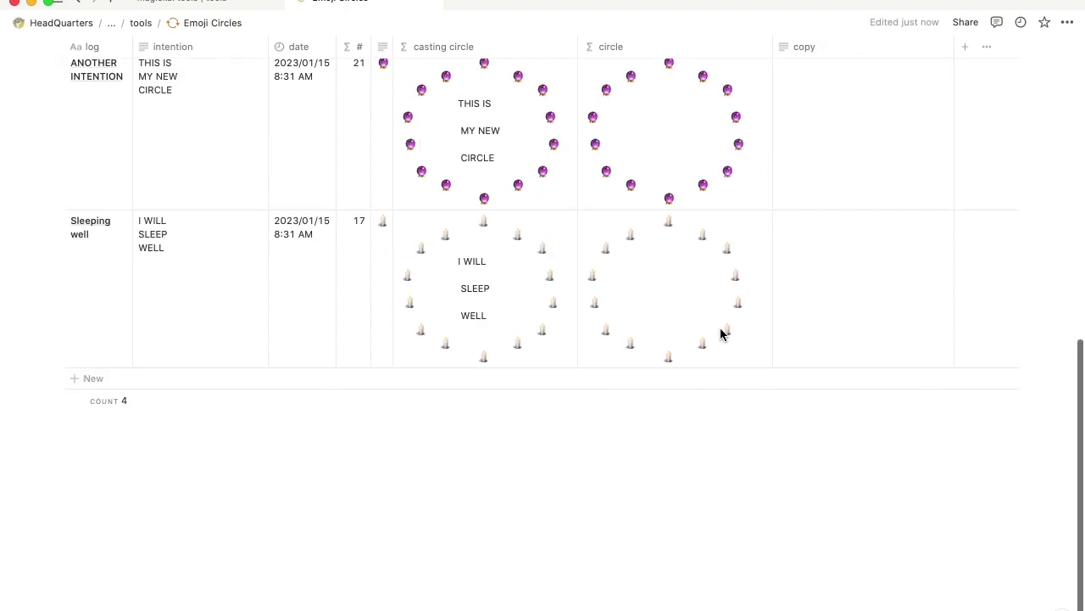
{"action": "left_click", "coordinate": [158, 433]}
{"action": "key", "text": "super+v"}
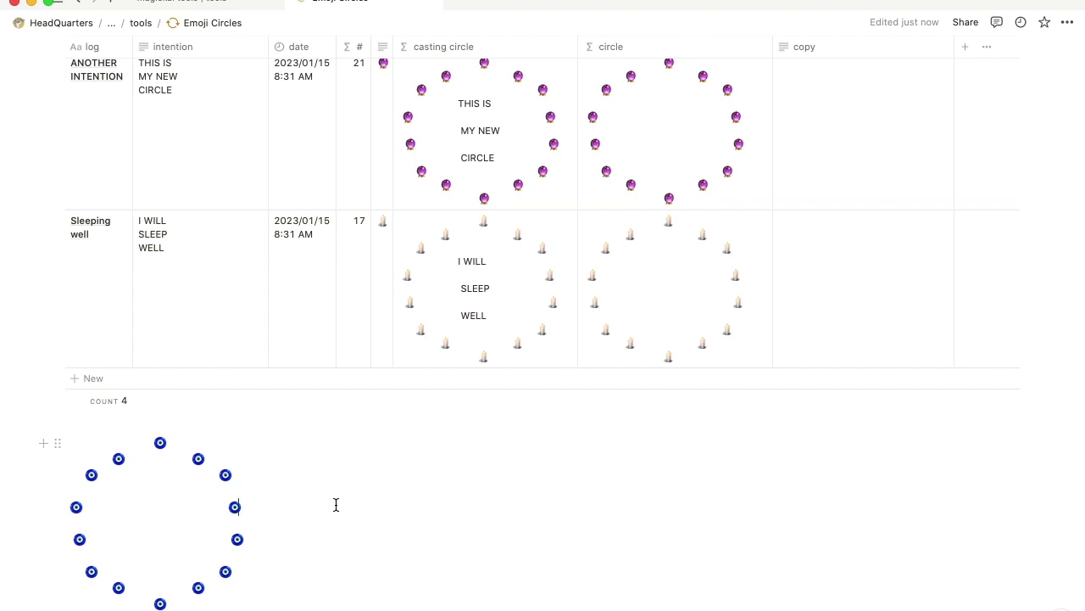
{"action": "key", "text": "super+a"}
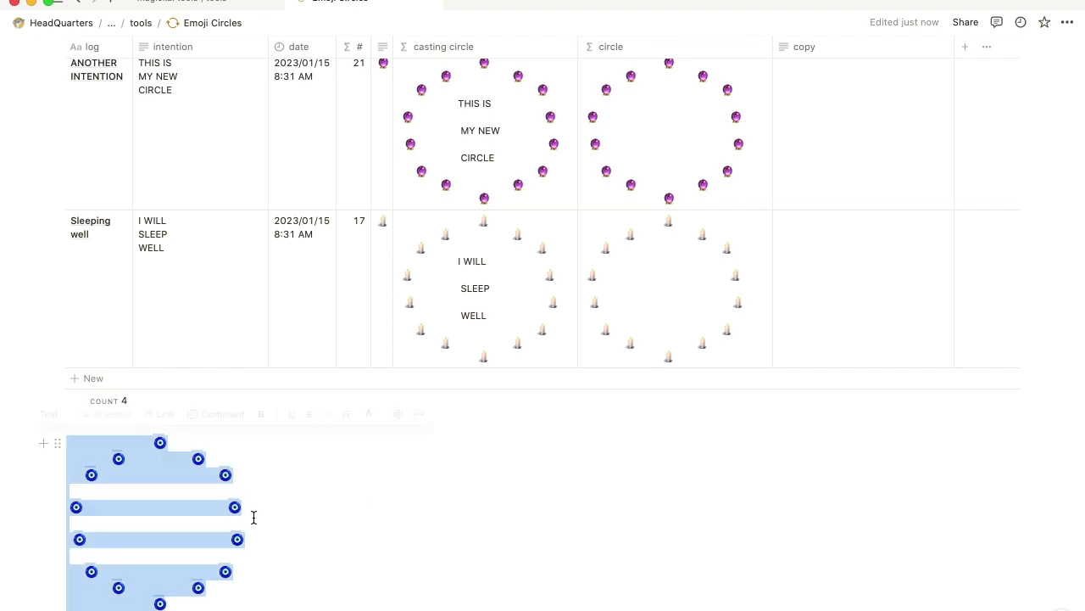
{"action": "key", "text": "BackSpace"}
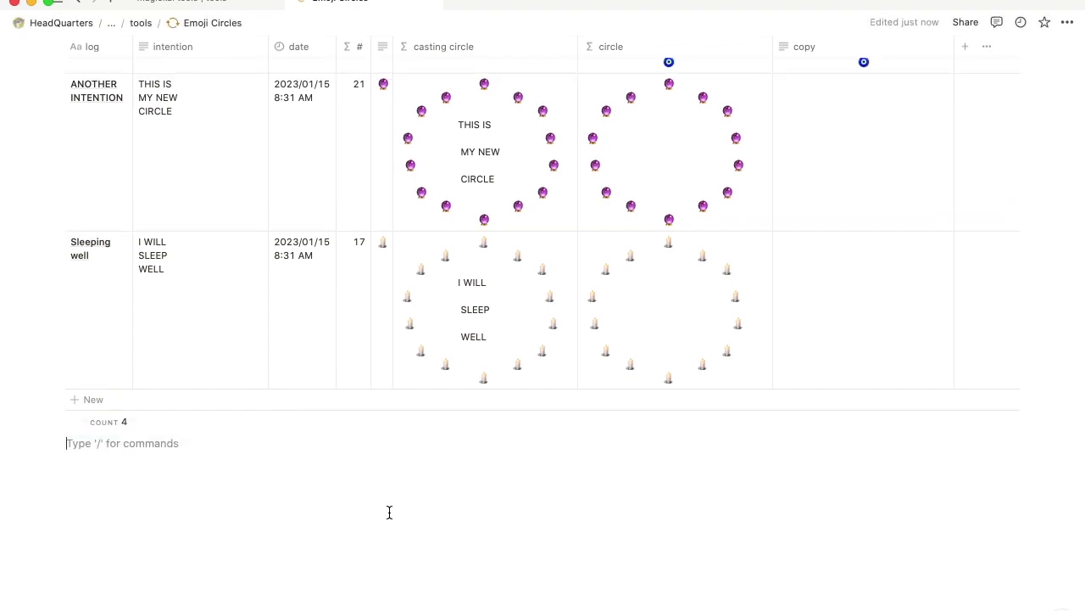
- Clear the circle from the NEW INTENTION row's copy field
{"action": "scroll", "coordinate": [678, 340], "scroll_direction": "up", "scroll_amount": 8}
{"action": "left_click", "coordinate": [862, 315]}
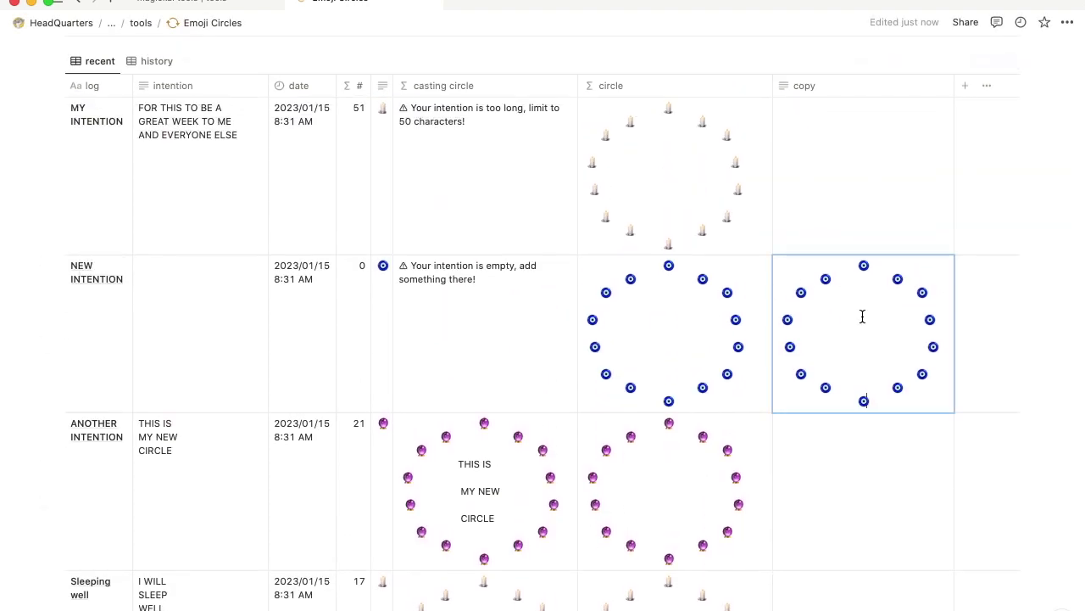
{"action": "double_click", "coordinate": [863, 317]}
{"action": "triple_click", "coordinate": [862, 317]}
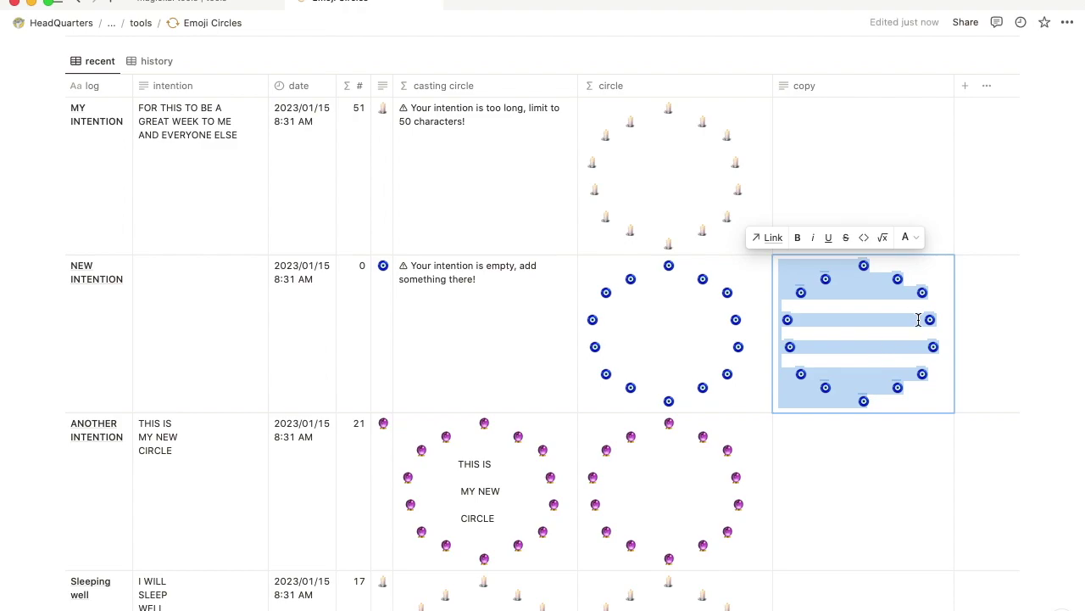
{"action": "key", "text": "Escape"}
{"action": "key", "text": "BackSpace"}
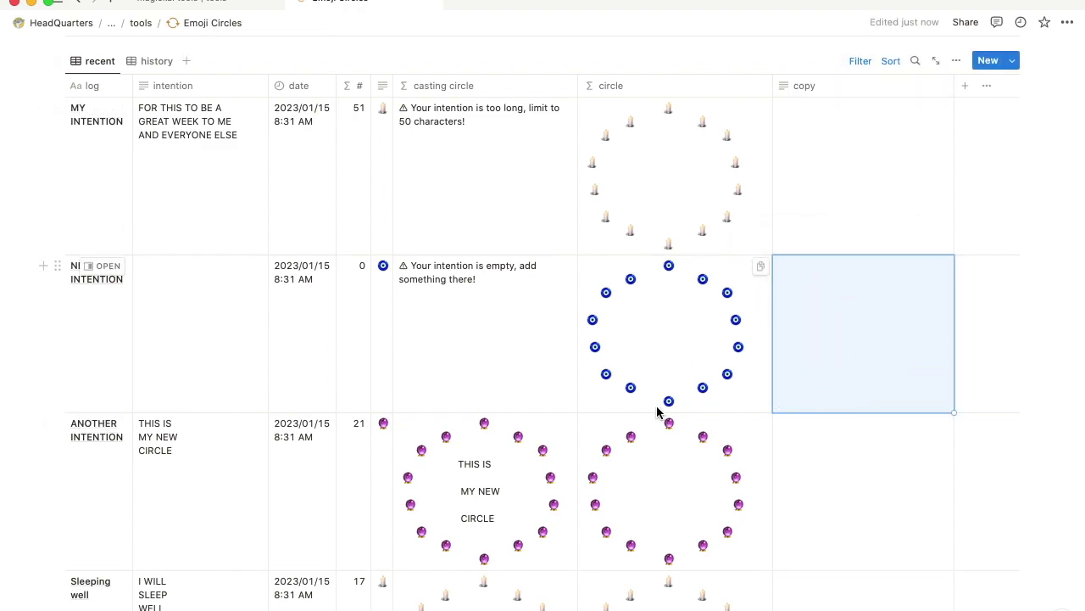
- Copy the ANOTHER INTENTION row's casting circle and paste it into that row's copy field
{"action": "scroll", "coordinate": [664, 509], "scroll_direction": "down", "scroll_amount": 5}
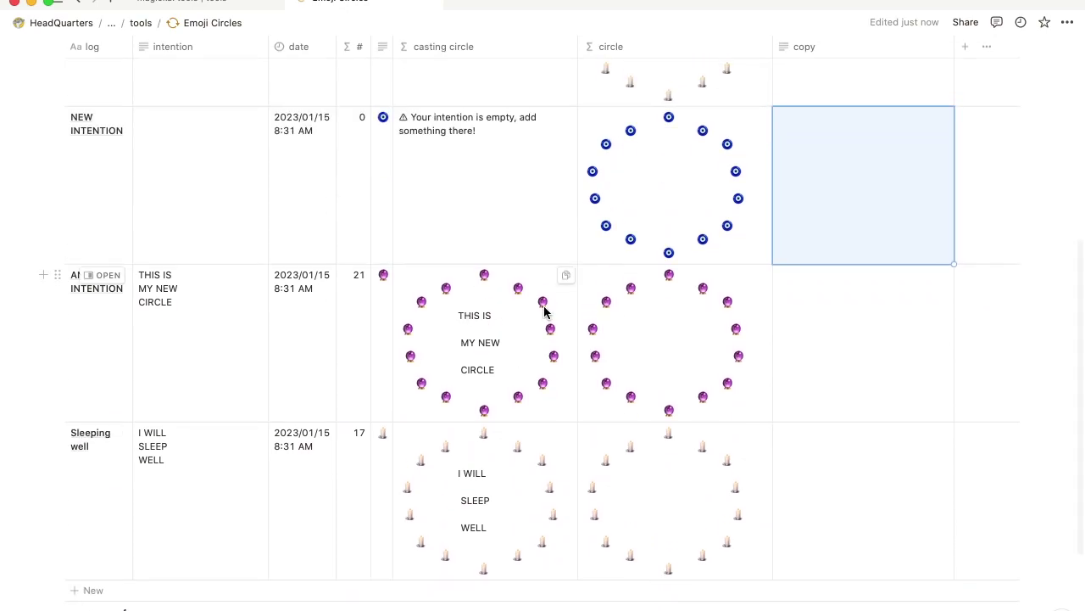
{"action": "left_click", "coordinate": [566, 280]}
{"action": "left_click", "coordinate": [862, 348]}
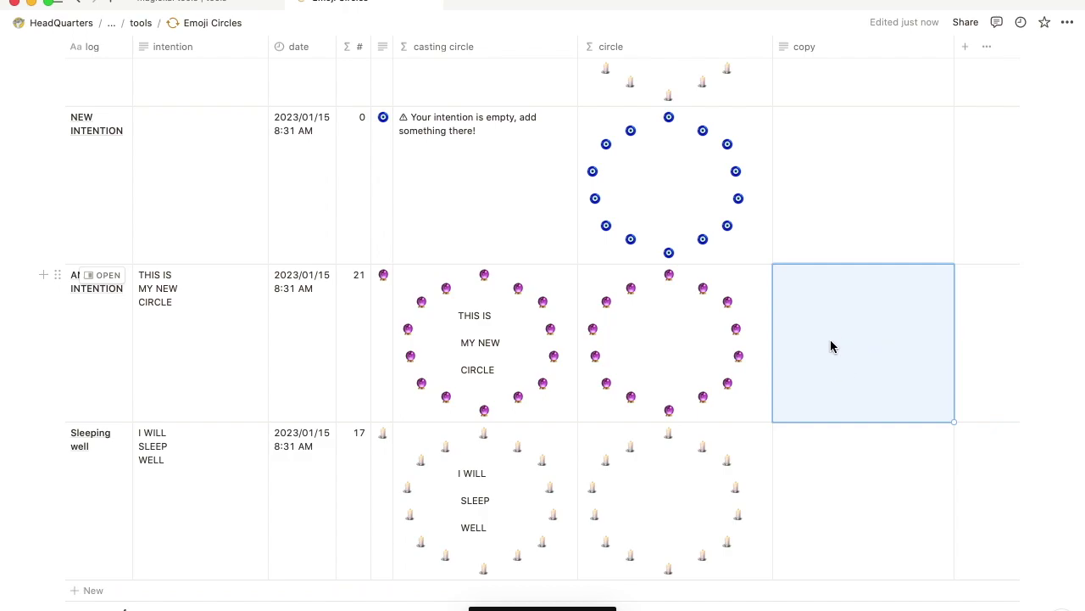
{"action": "key", "text": "super+v"}
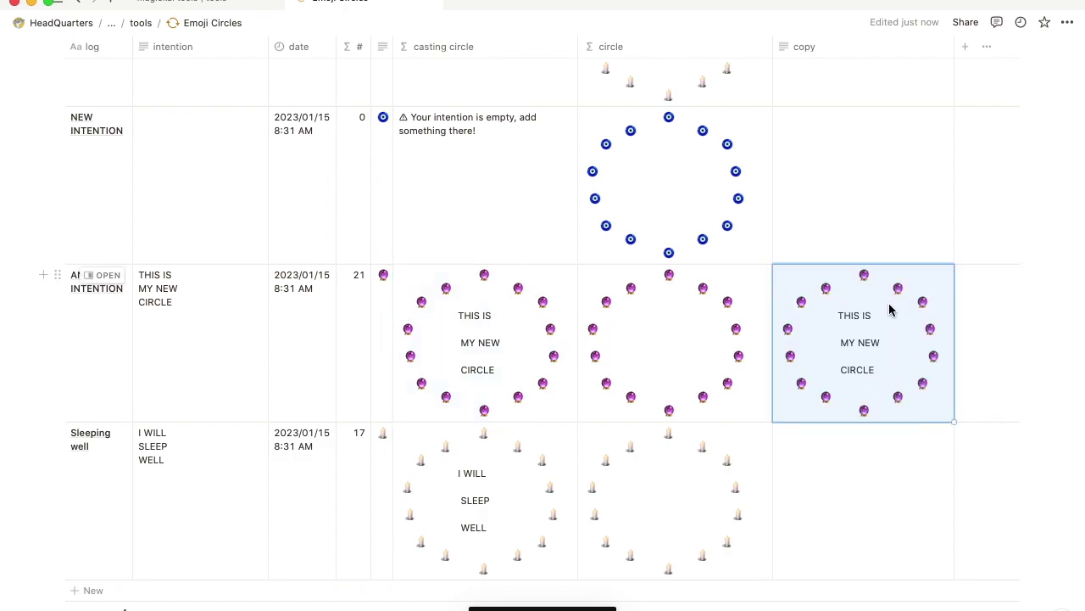
- Copy the casting circle text from the ANOTHER INTENTION row's copy field onto the page below the database, and delete that pasted circle
{"action": "scroll", "coordinate": [895, 339], "scroll_direction": "down", "scroll_amount": 3}
{"action": "left_click", "coordinate": [883, 190]}
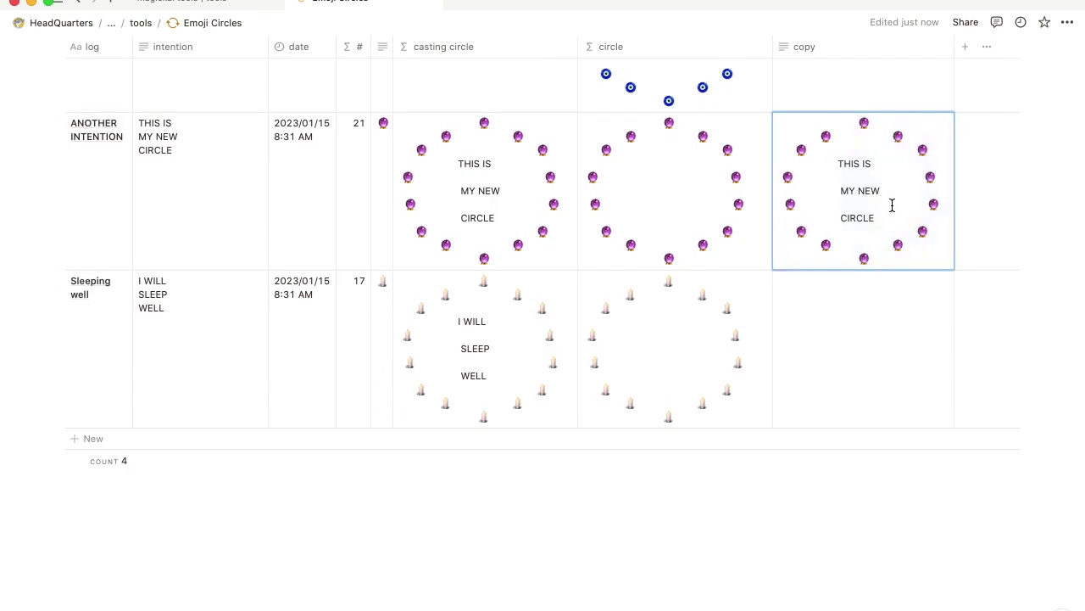
{"action": "left_click", "coordinate": [837, 218]}
{"action": "key", "text": "super+a"}
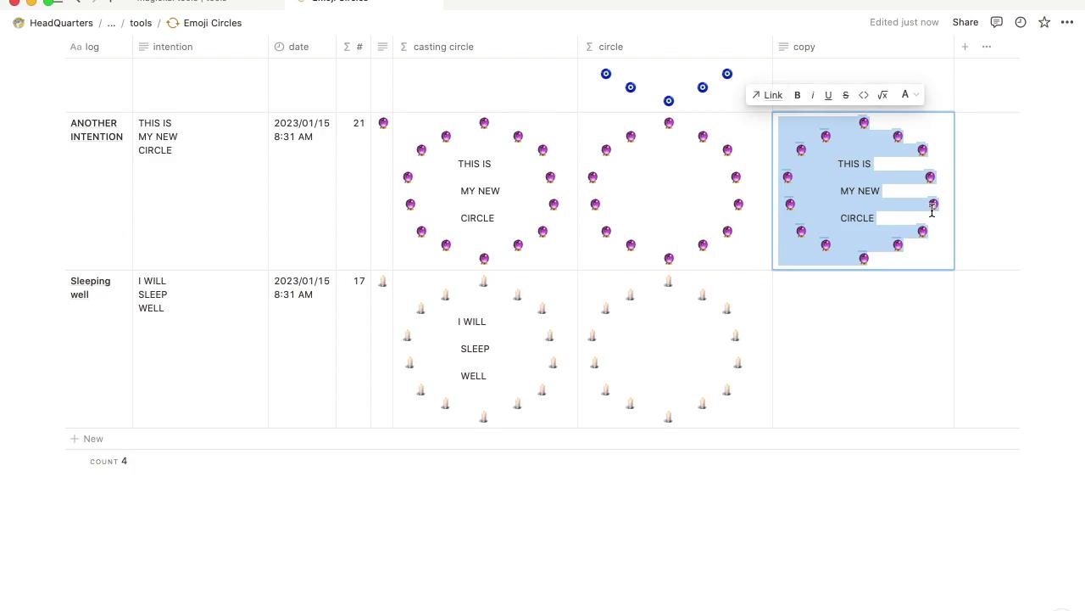
{"action": "key", "text": "Escape"}
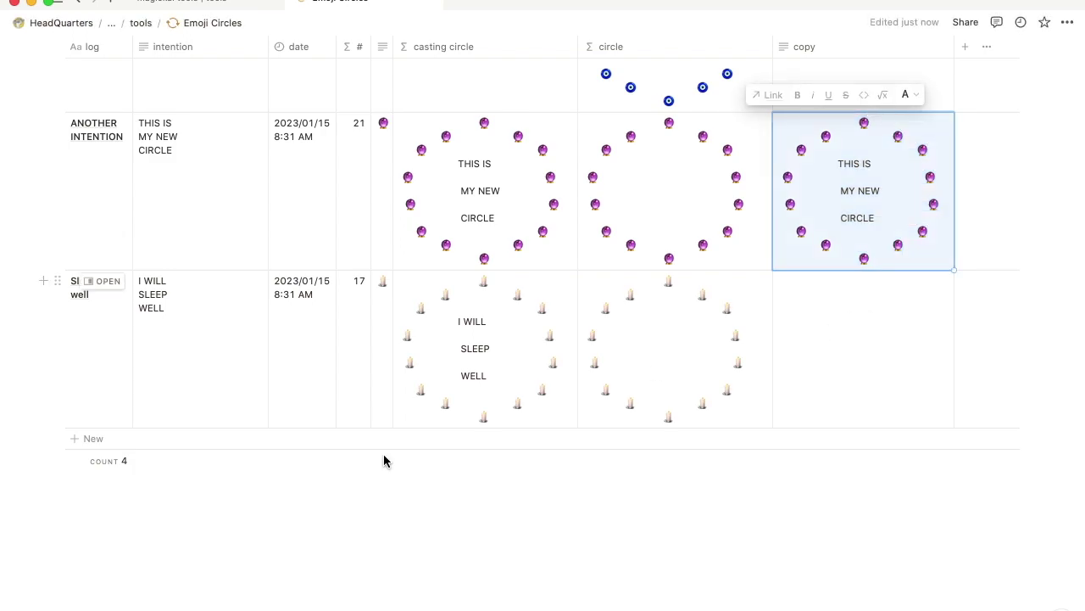
{"action": "left_click", "coordinate": [148, 494]}
{"action": "key", "text": "super+v"}
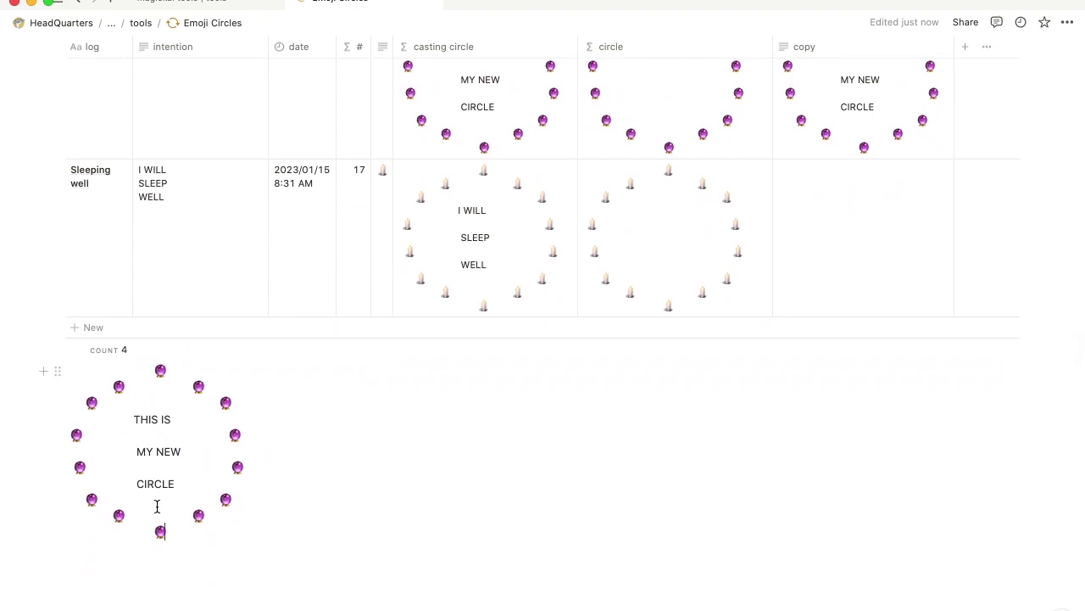
{"action": "left_click_drag", "start_coordinate": [208, 554], "coordinate": [80, 436]}
{"action": "key", "text": "BackSpace"}
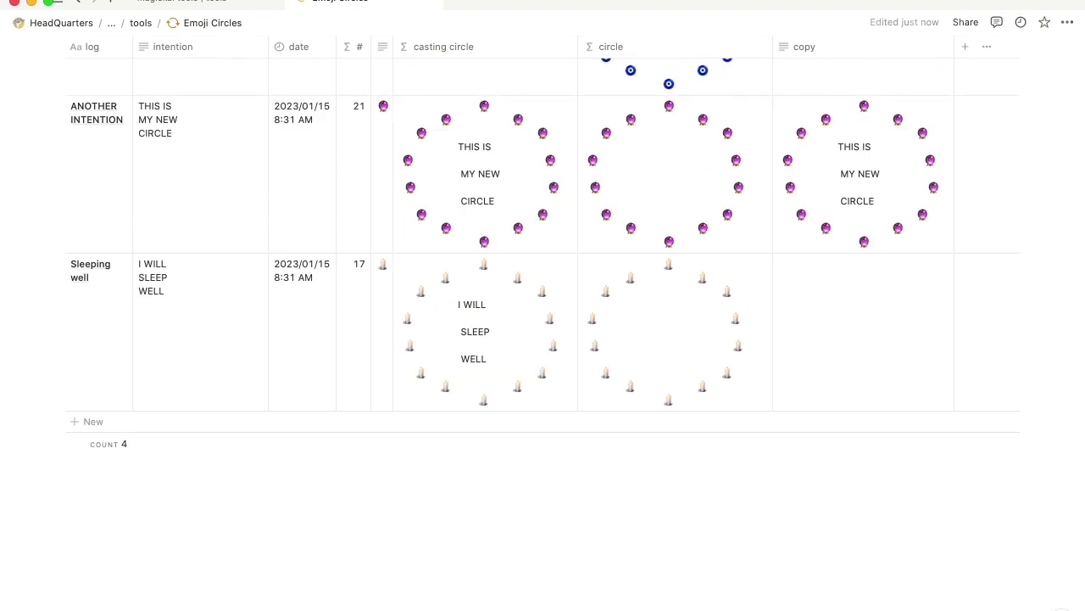
- Clear the casting circle from the ANOTHER INTENTION row's copy field
{"action": "scroll", "coordinate": [548, 317], "scroll_direction": "up", "scroll_amount": 5}
{"action": "left_click", "coordinate": [854, 523]}
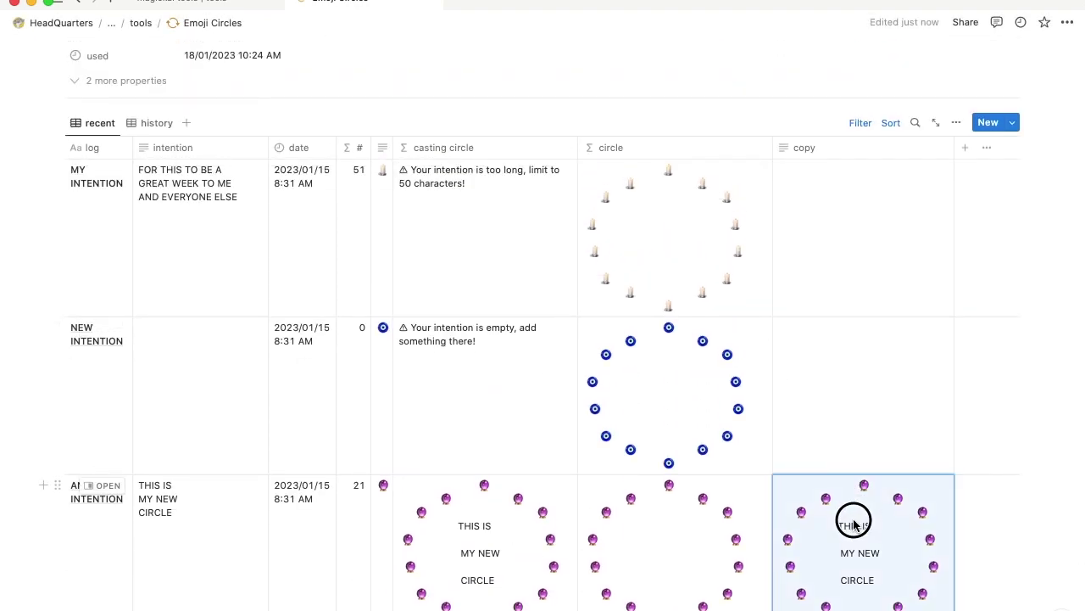
{"action": "key", "text": "BackSpace"}
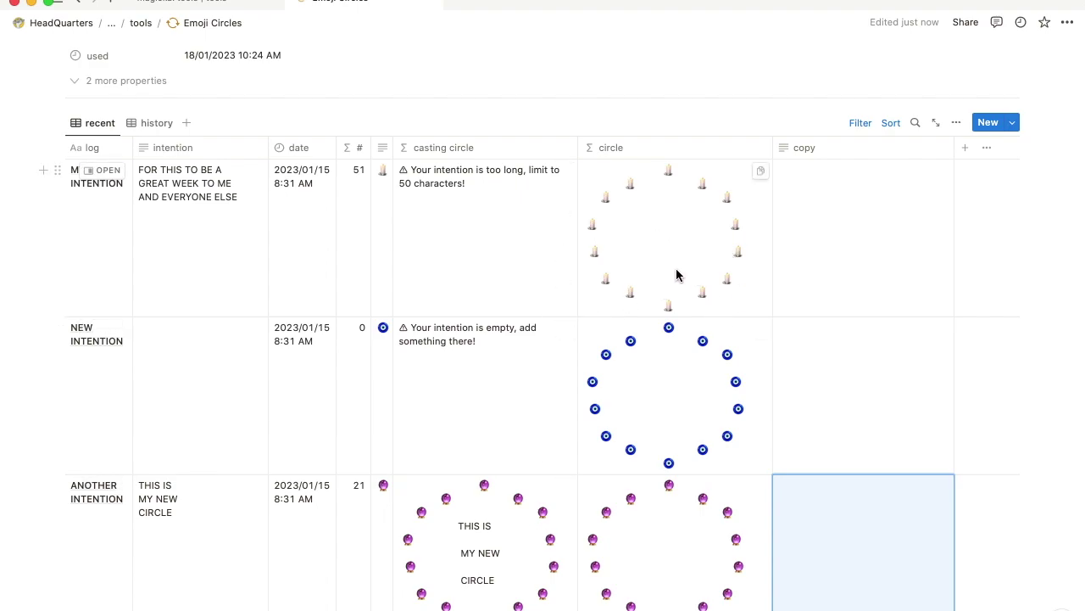
- View the circle formula from the MY INTENTION row and close it without editing
{"action": "left_click", "coordinate": [627, 194]}
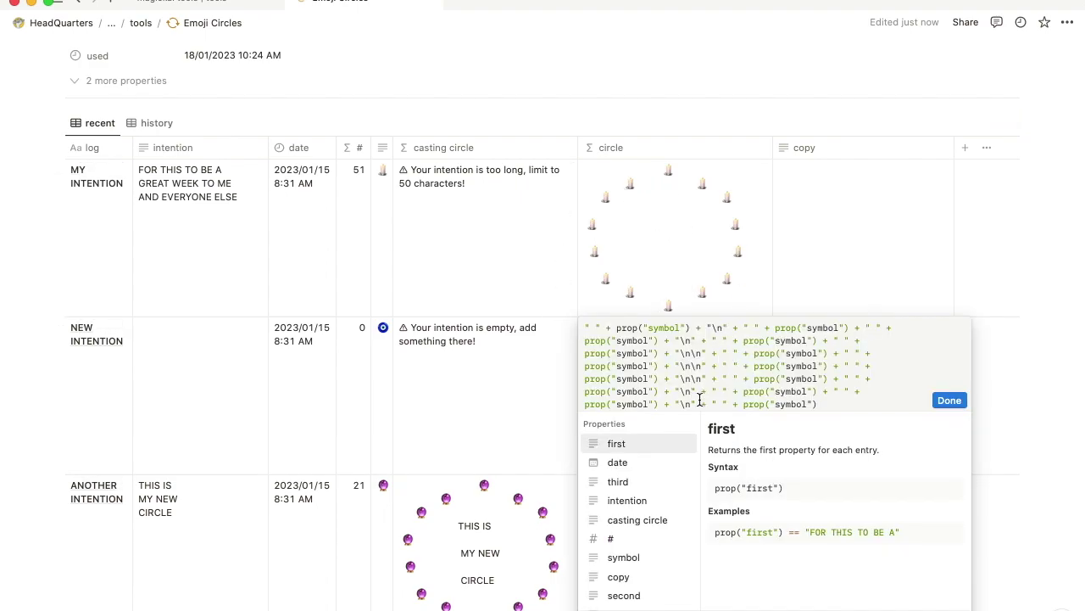
{"action": "key", "text": "Escape"}
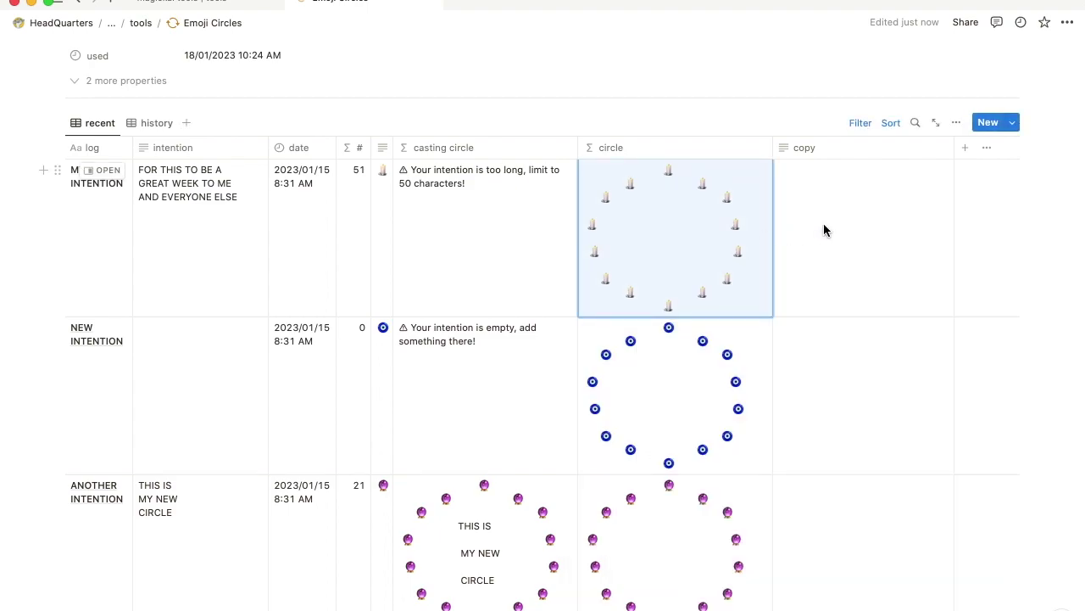
- Show the recent view's filters, inspect the settings of the date filter, and hide the filters again
{"action": "scroll", "coordinate": [169, 189], "scroll_direction": "down", "scroll_amount": 2}
{"action": "scroll", "coordinate": [170, 189], "scroll_direction": "up", "scroll_amount": 3}
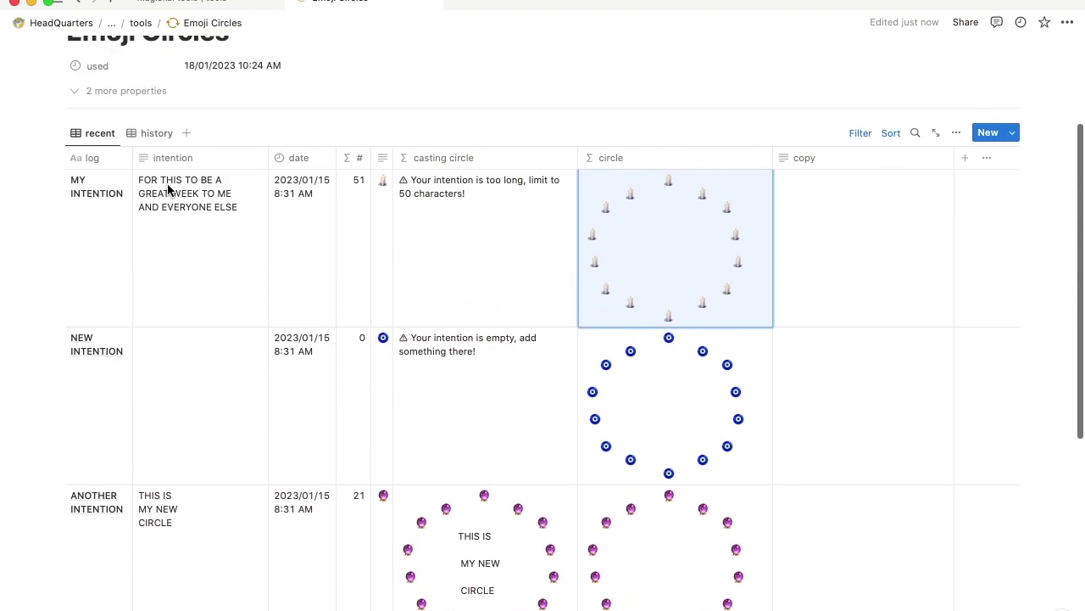
{"action": "left_click", "coordinate": [861, 134]}
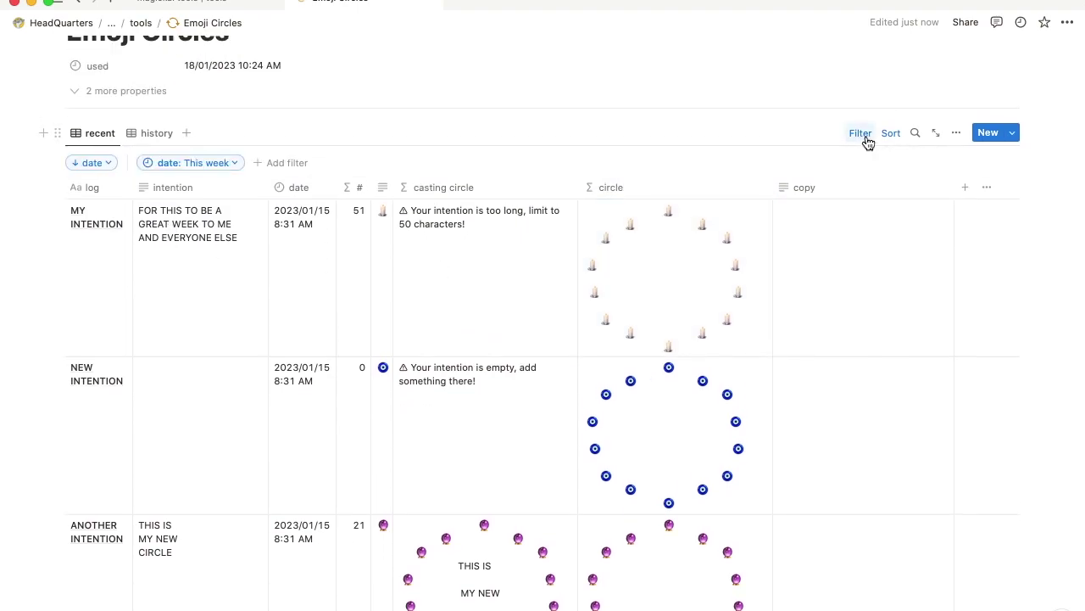
{"action": "left_click", "coordinate": [210, 166]}
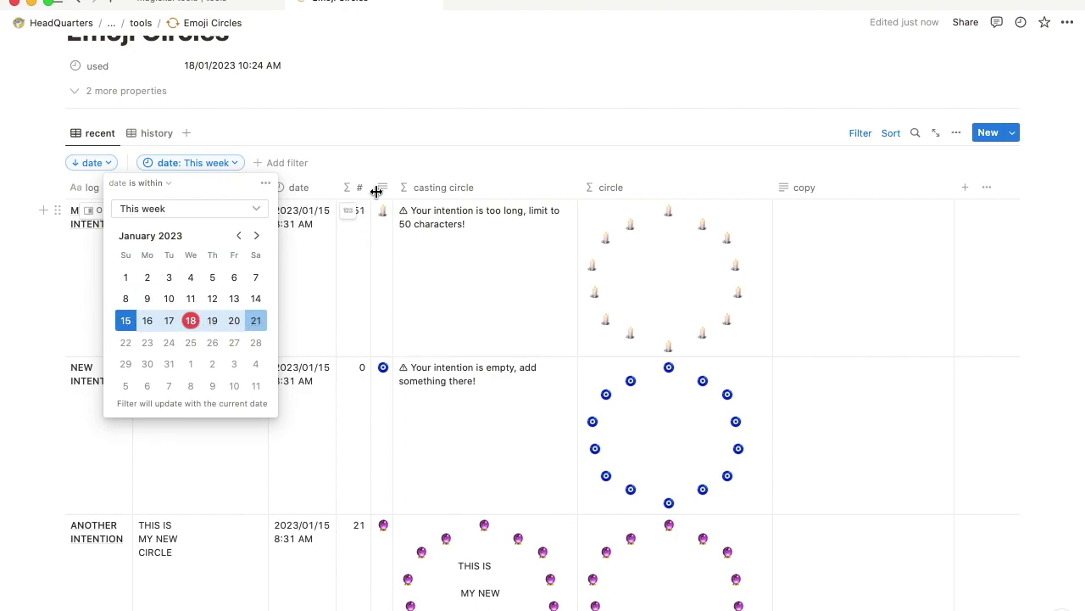
{"action": "left_click", "coordinate": [402, 161]}
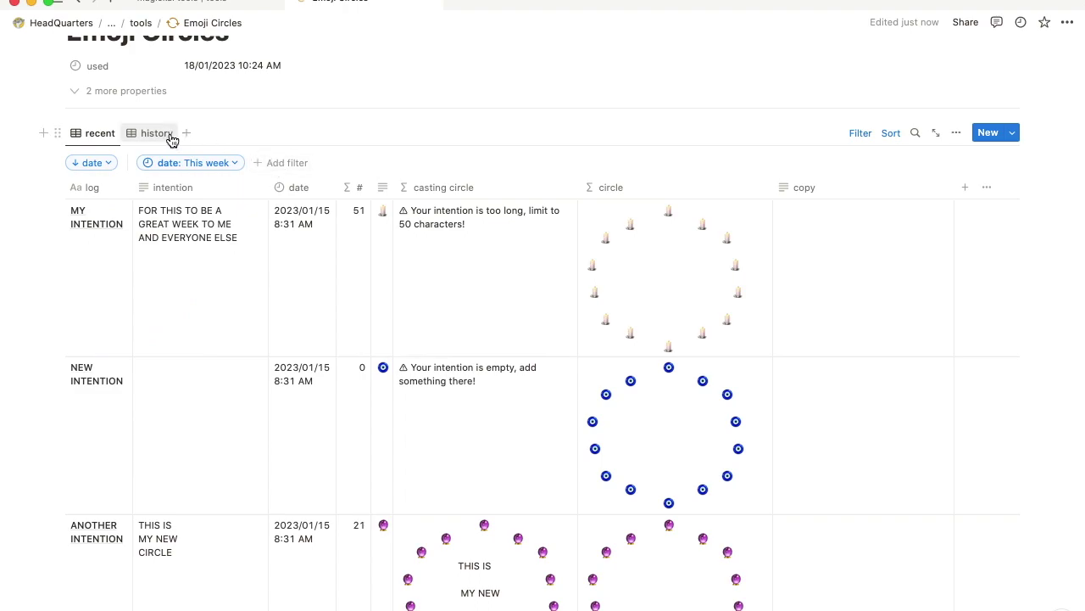
{"action": "left_click", "coordinate": [862, 139]}
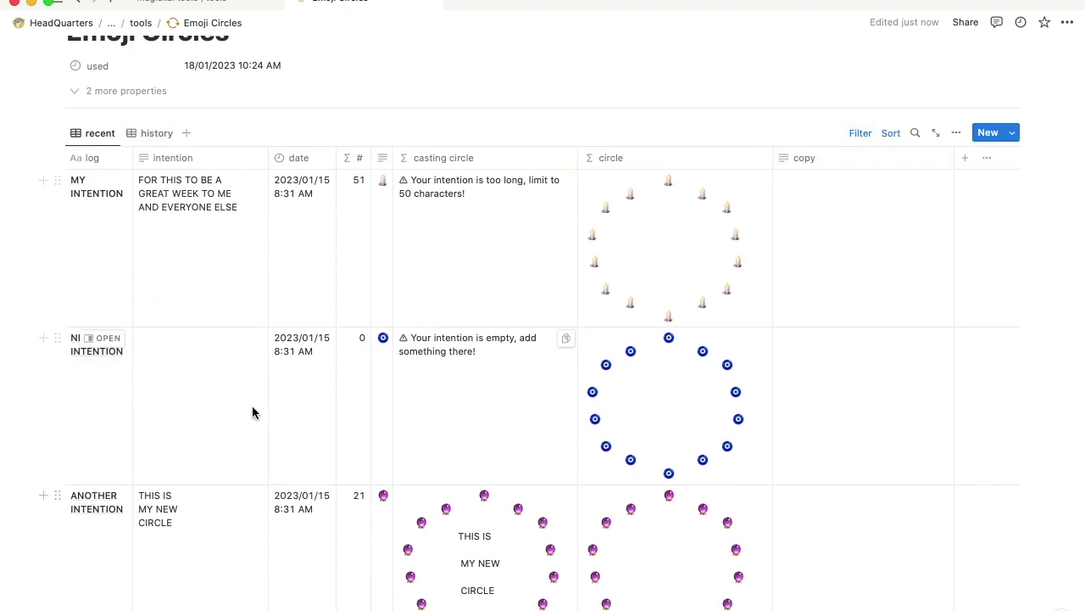
- Look through the entries in the database's history view and return to the recent view
{"action": "left_click", "coordinate": [146, 136]}
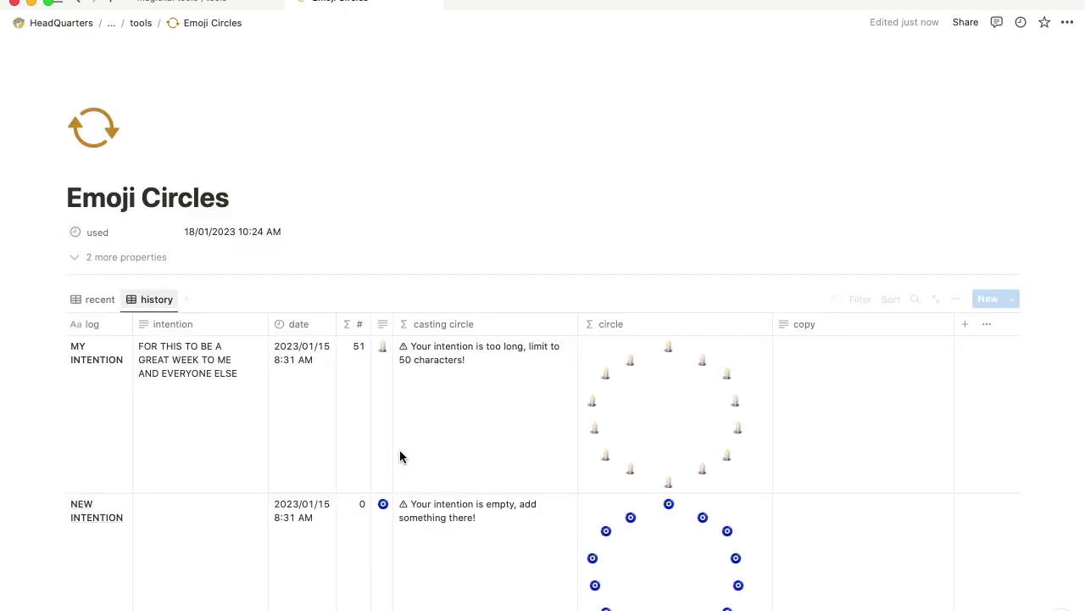
{"action": "scroll", "coordinate": [526, 335], "scroll_direction": "down", "scroll_amount": 7}
{"action": "scroll", "coordinate": [526, 337], "scroll_direction": "up", "scroll_amount": 8}
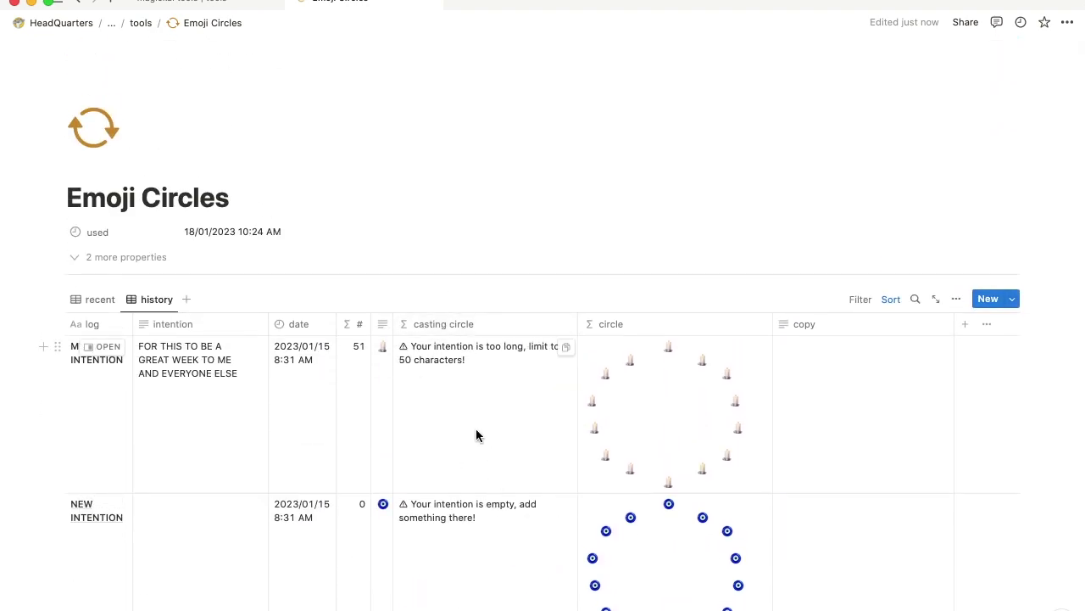
{"action": "left_click", "coordinate": [96, 291]}
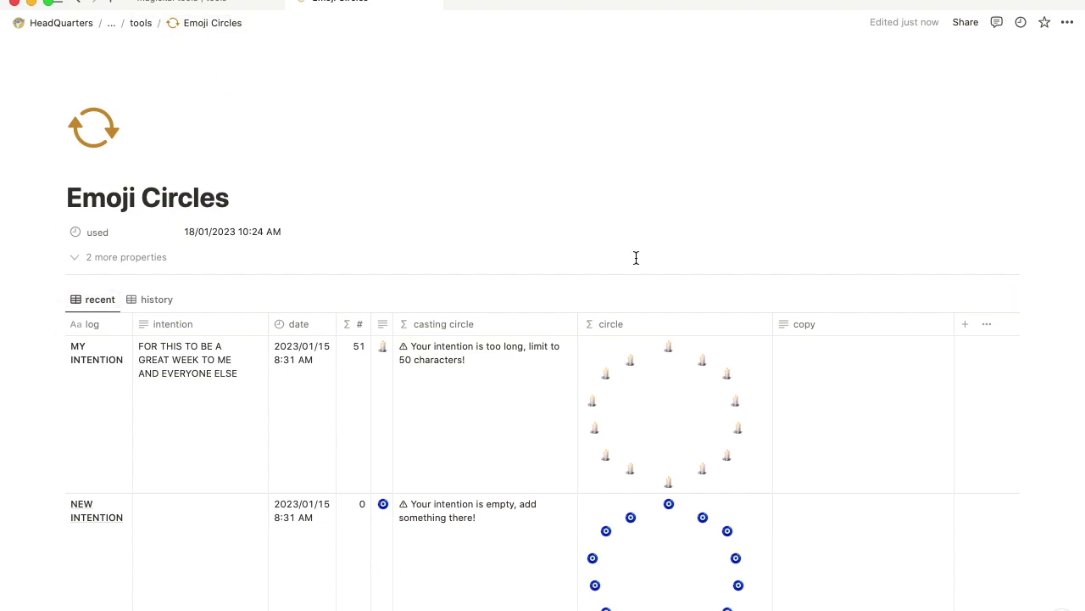
- Examine how the circle formula places the symbol property, opening it twice from the MY INTENTION row and leaving it unedited
{"action": "left_click", "coordinate": [693, 385]}
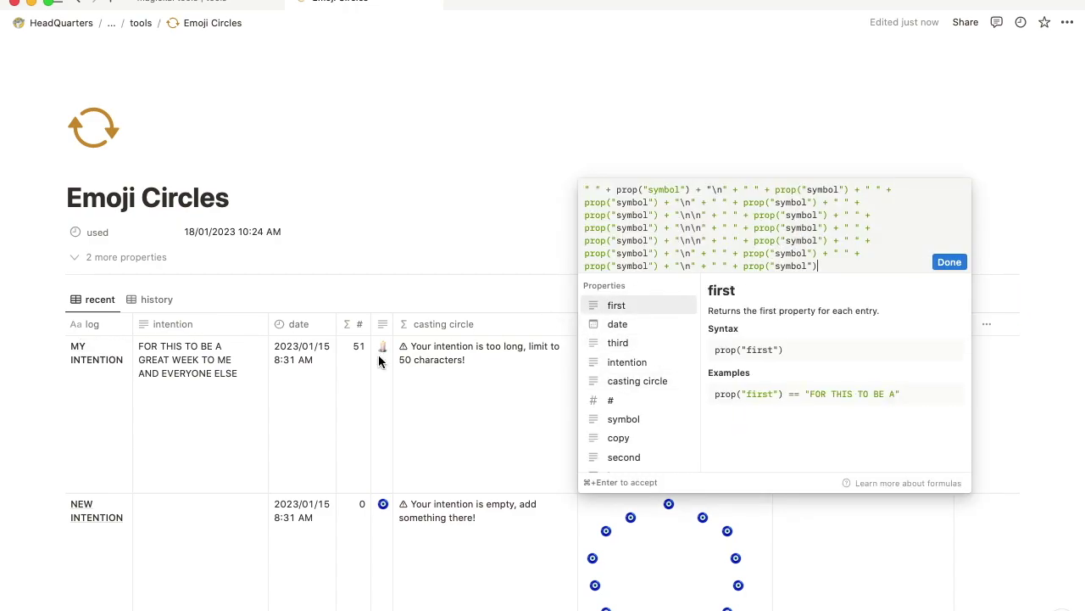
{"action": "key", "text": "super+Return"}
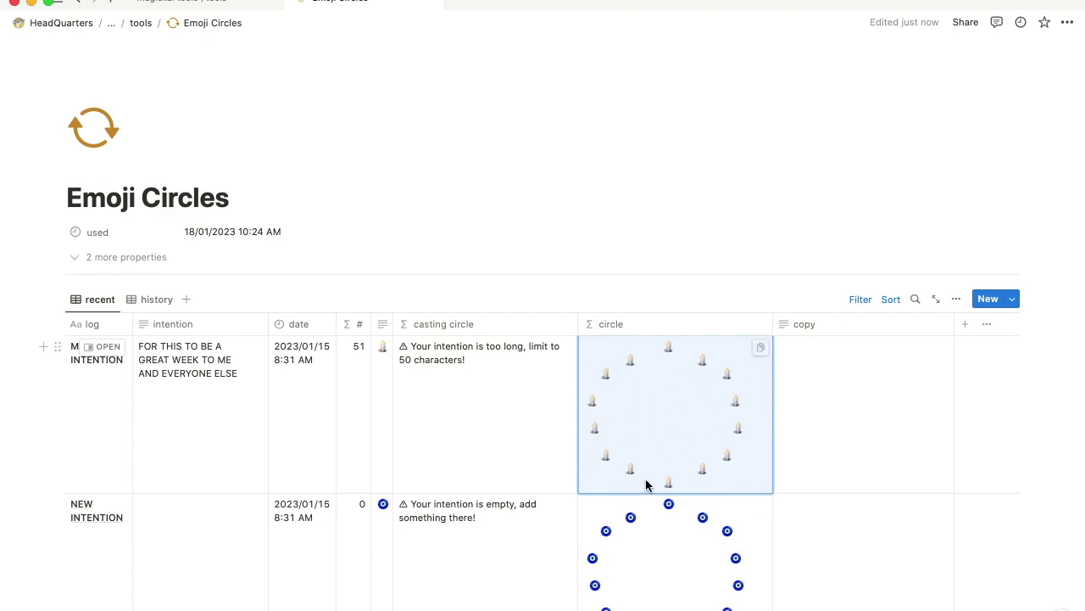
{"action": "scroll", "coordinate": [661, 542], "scroll_direction": "down", "scroll_amount": 3}
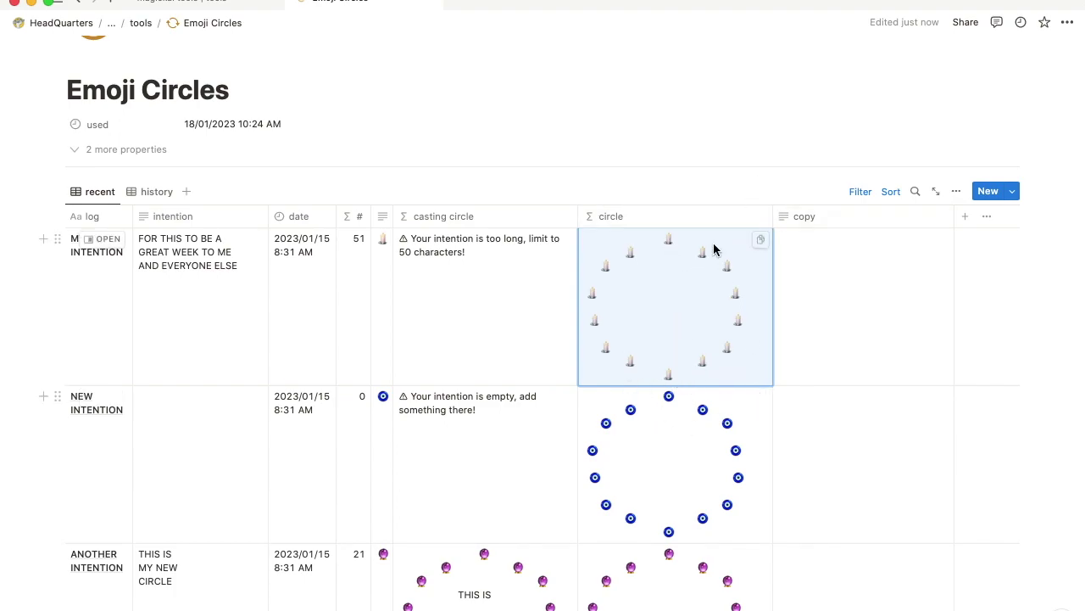
{"action": "left_click", "coordinate": [680, 346]}
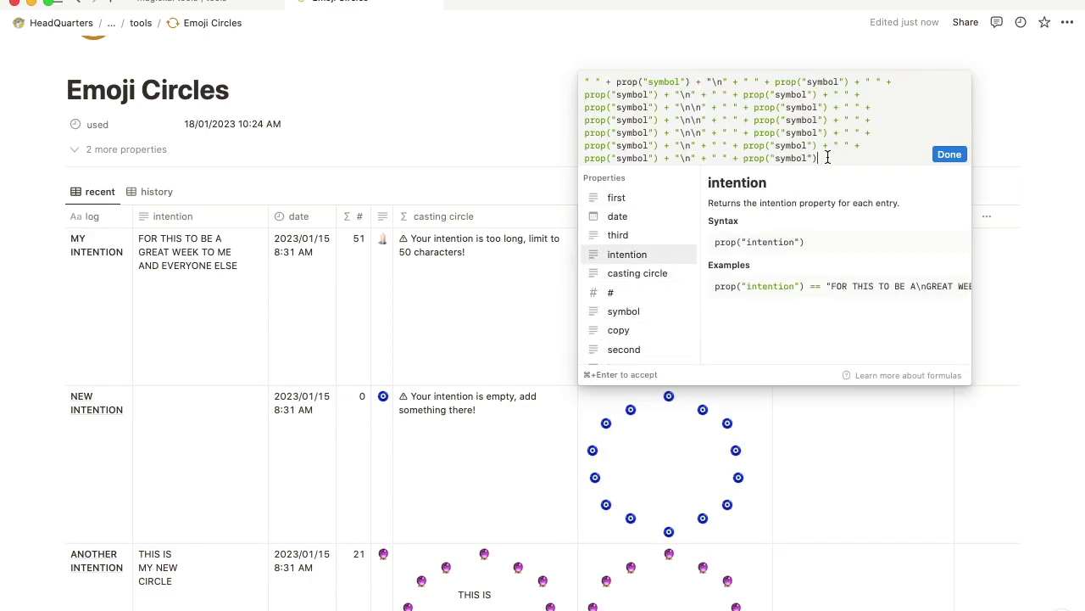
{"action": "left_click", "coordinate": [605, 510]}
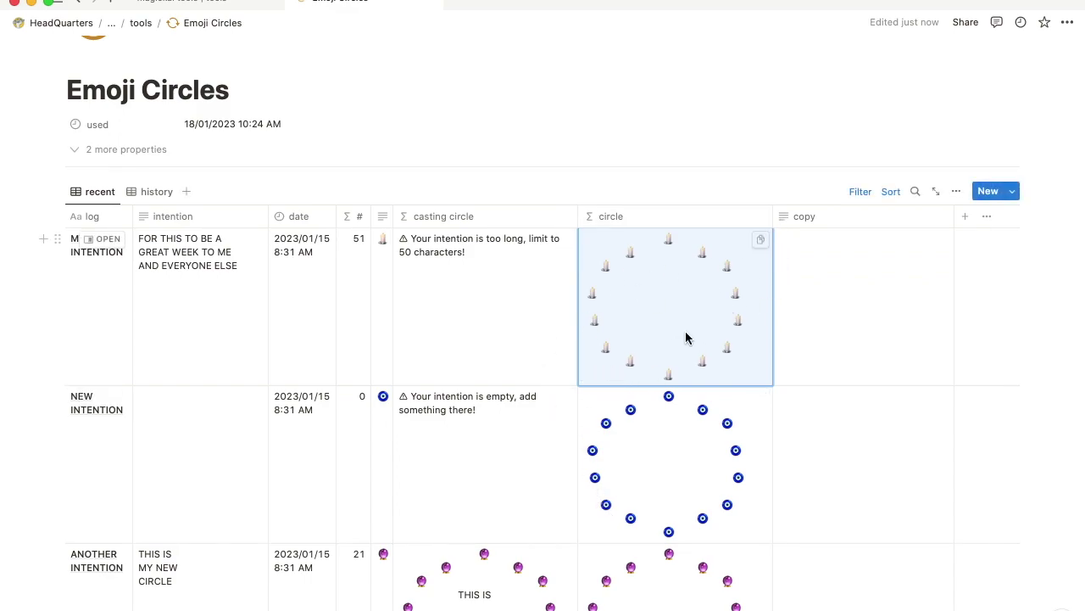
- Leave the Emoji Circles page and go back to its parent tools gallery
{"action": "left_click", "coordinate": [1068, 22]}
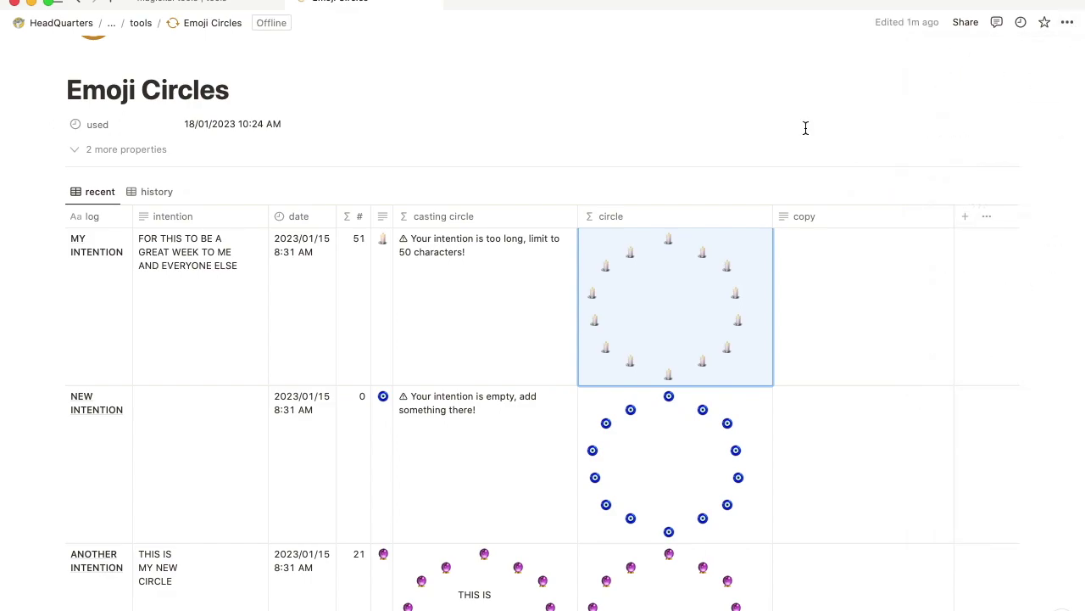
{"action": "scroll", "coordinate": [259, 188], "scroll_direction": "up", "scroll_amount": 3}
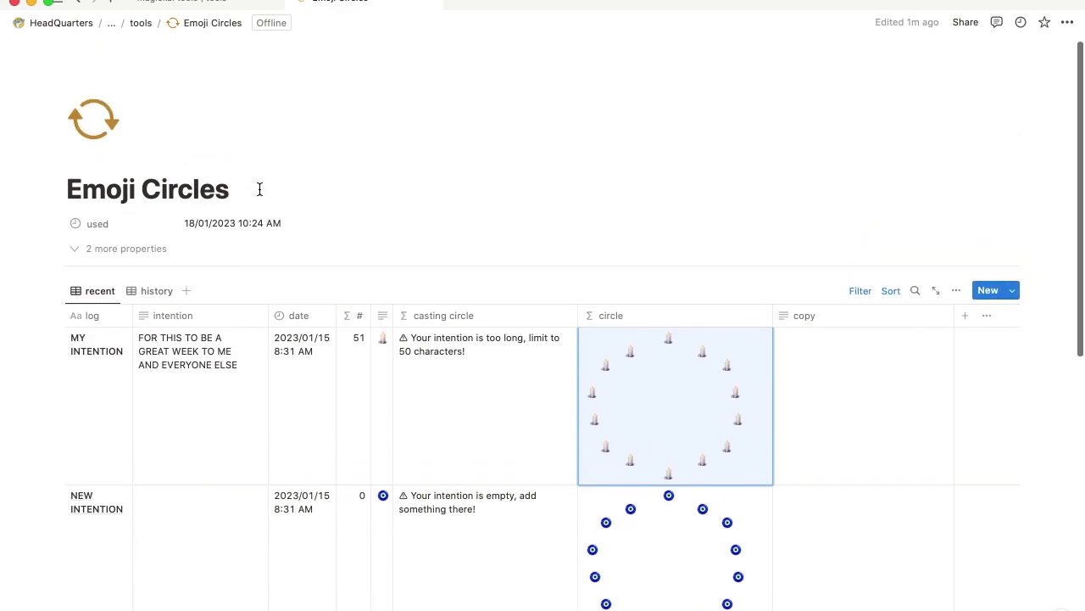
{"action": "scroll", "coordinate": [259, 189], "scroll_direction": "down", "scroll_amount": 2}
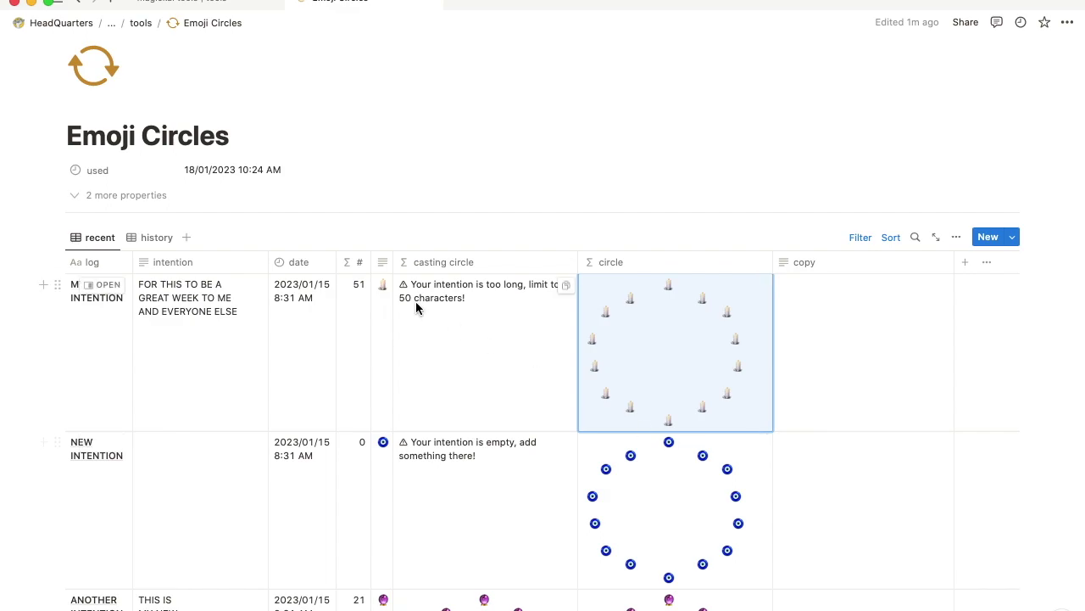
{"action": "left_click", "coordinate": [141, 24]}
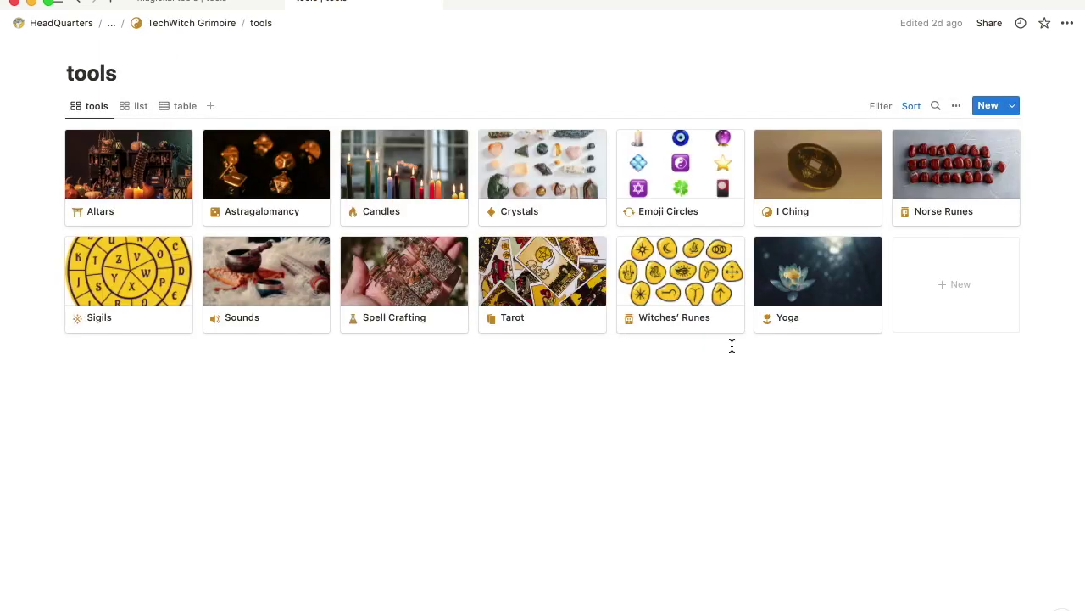